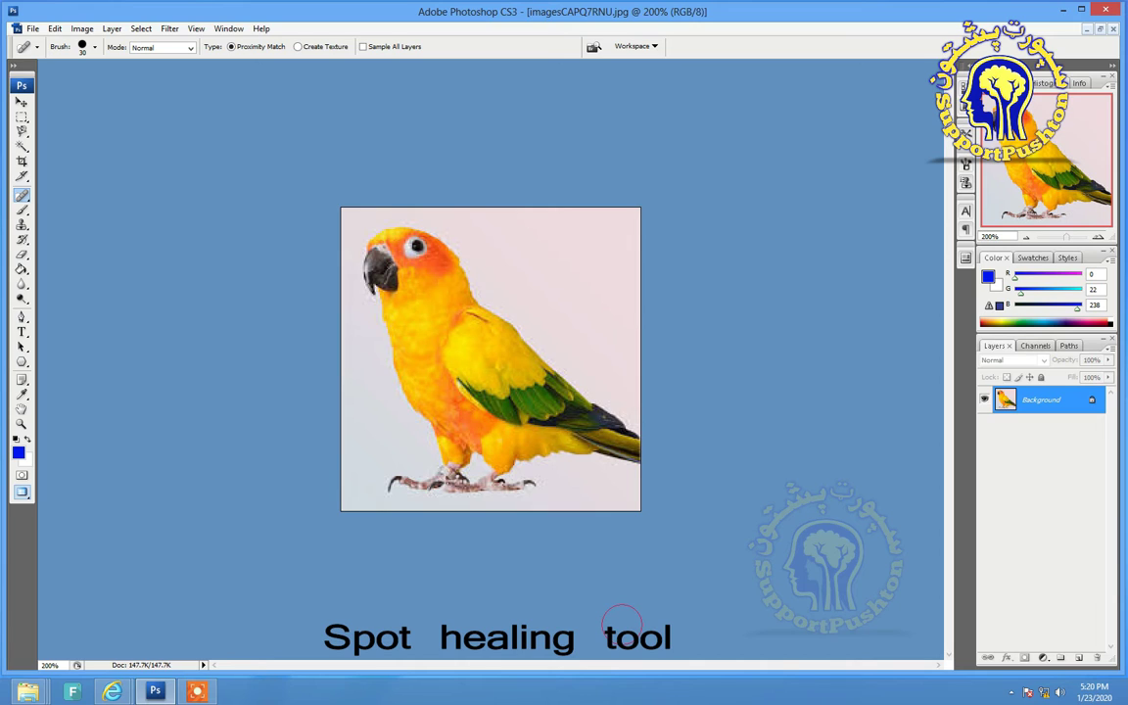
# - Close the parrot image and open the portrait photo ok-8.jpg in a maximized window
pyautogui.click(1099, 29)
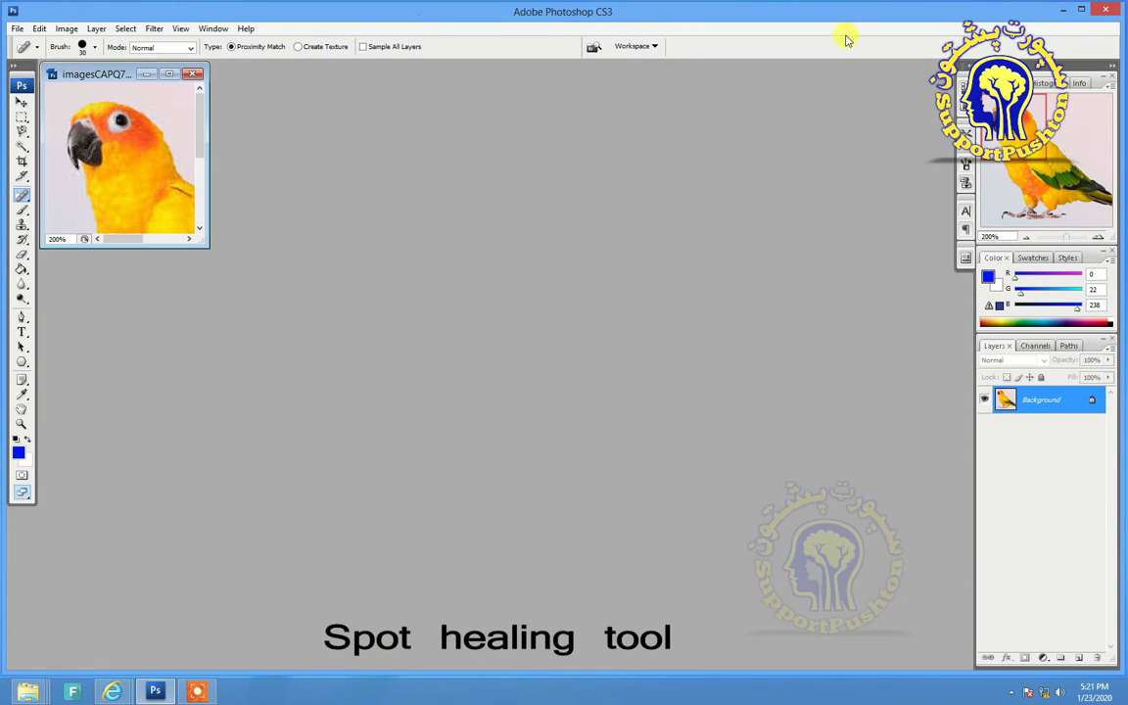
pyautogui.click(194, 74)
pyautogui.doubleClick(199, 83)
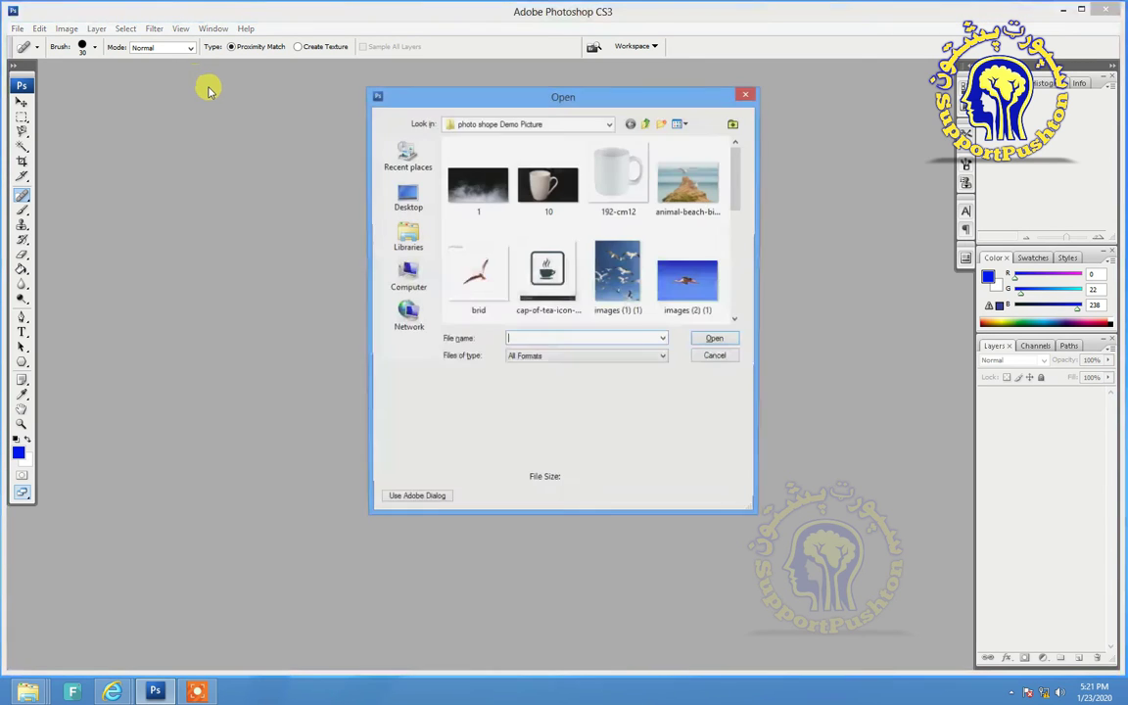
pyautogui.moveTo(732, 184); pyautogui.dragTo(709, 282)
pyautogui.doubleClick(563, 200)
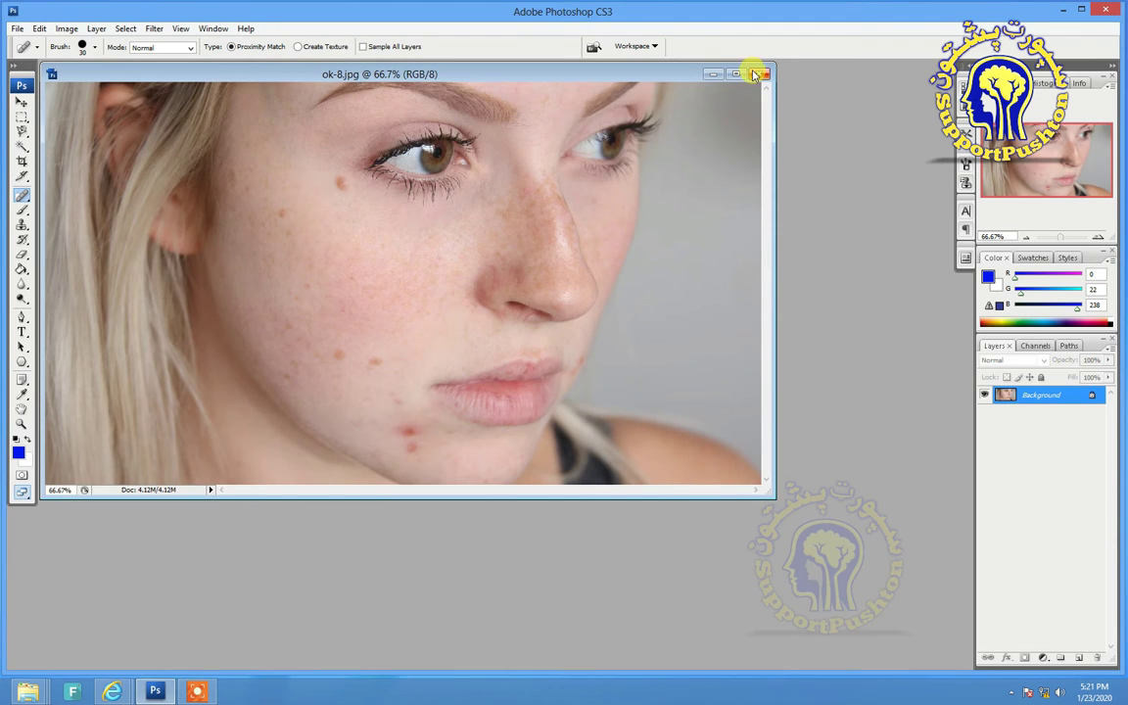
pyautogui.click(734, 73)
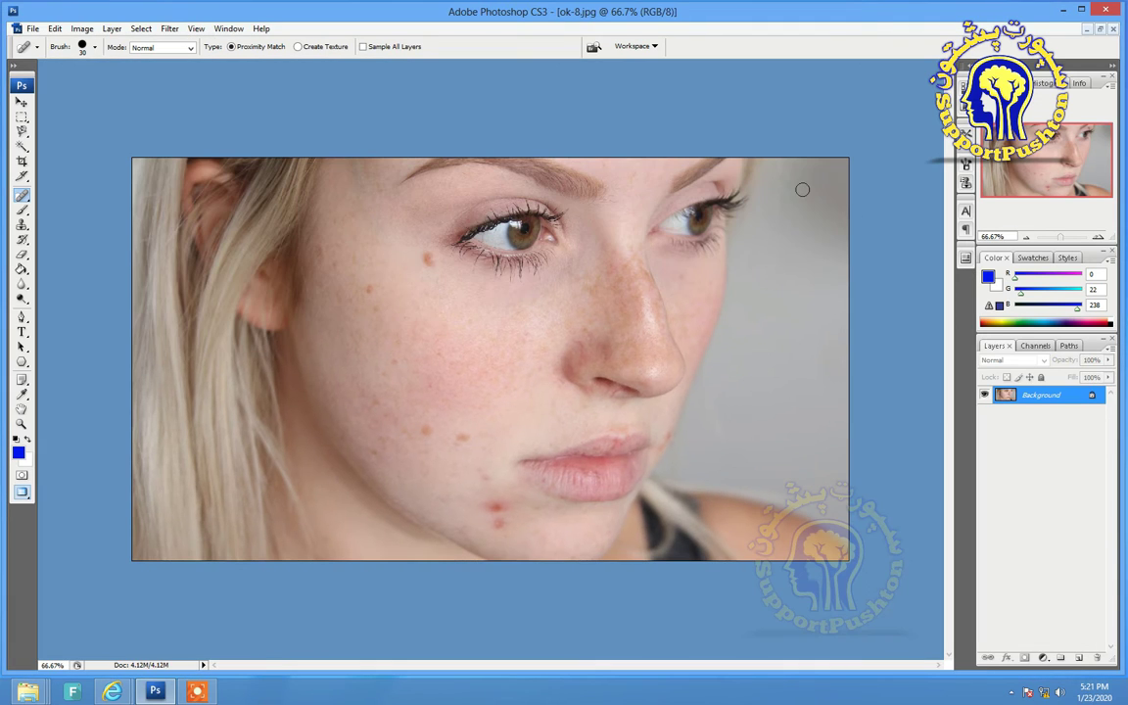
# - Try to move the portrait's locked Background layer with the Move tool
pyautogui.click(22, 102)
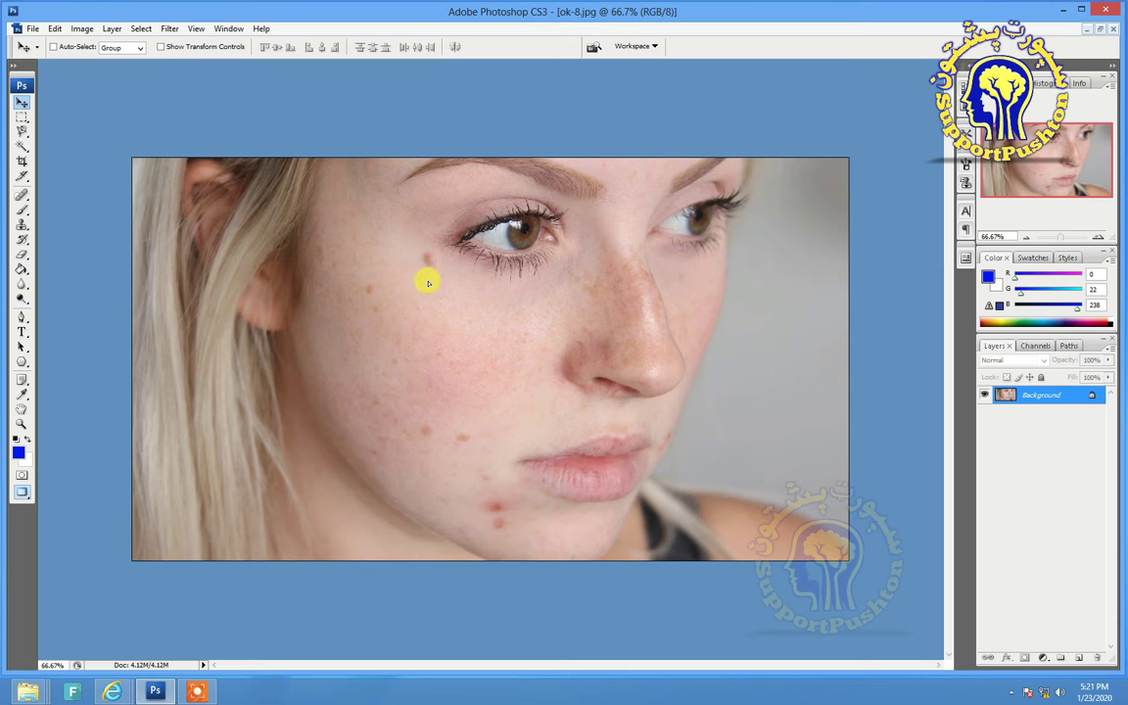
pyautogui.moveTo(425, 282); pyautogui.dragTo(356, 299)
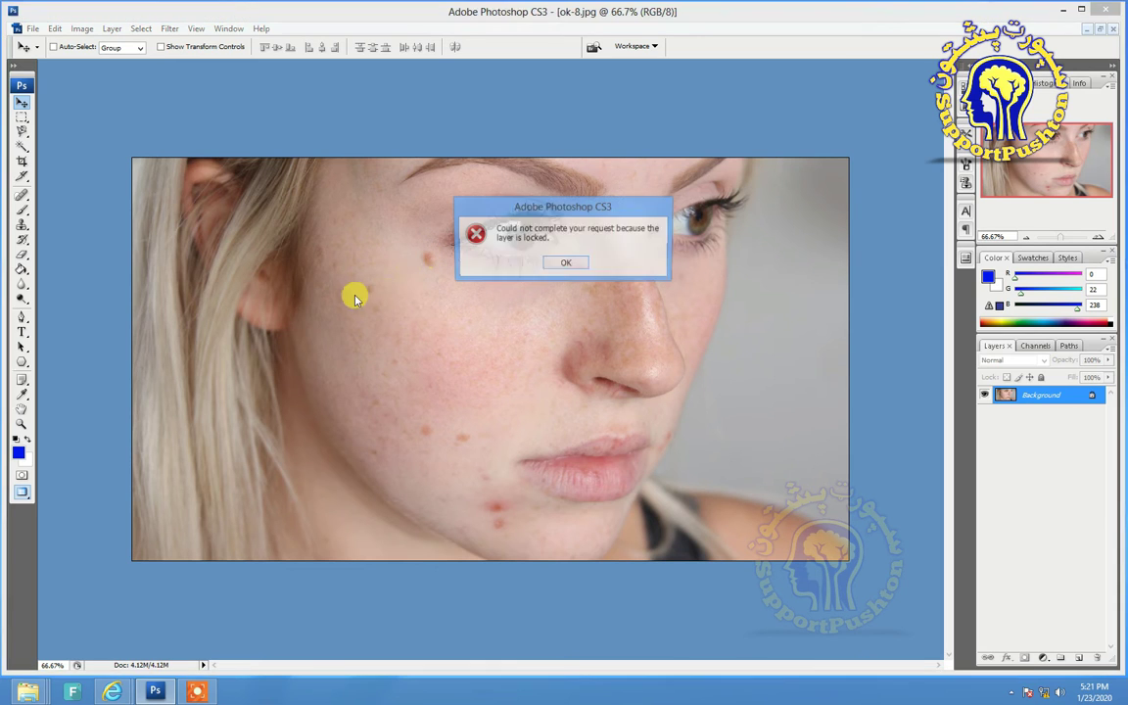
pyautogui.click(565, 262)
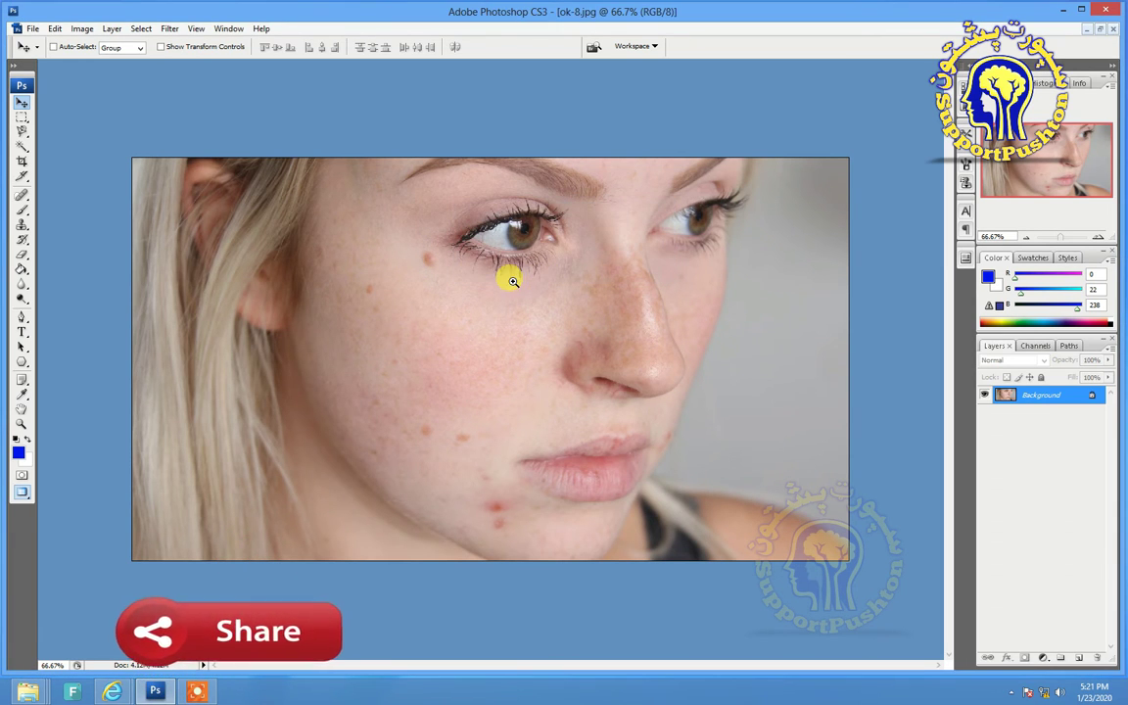
# - Crop the portrait to a roughly square area of the cheek beside and below the nearer eye
pyautogui.click(502, 283)
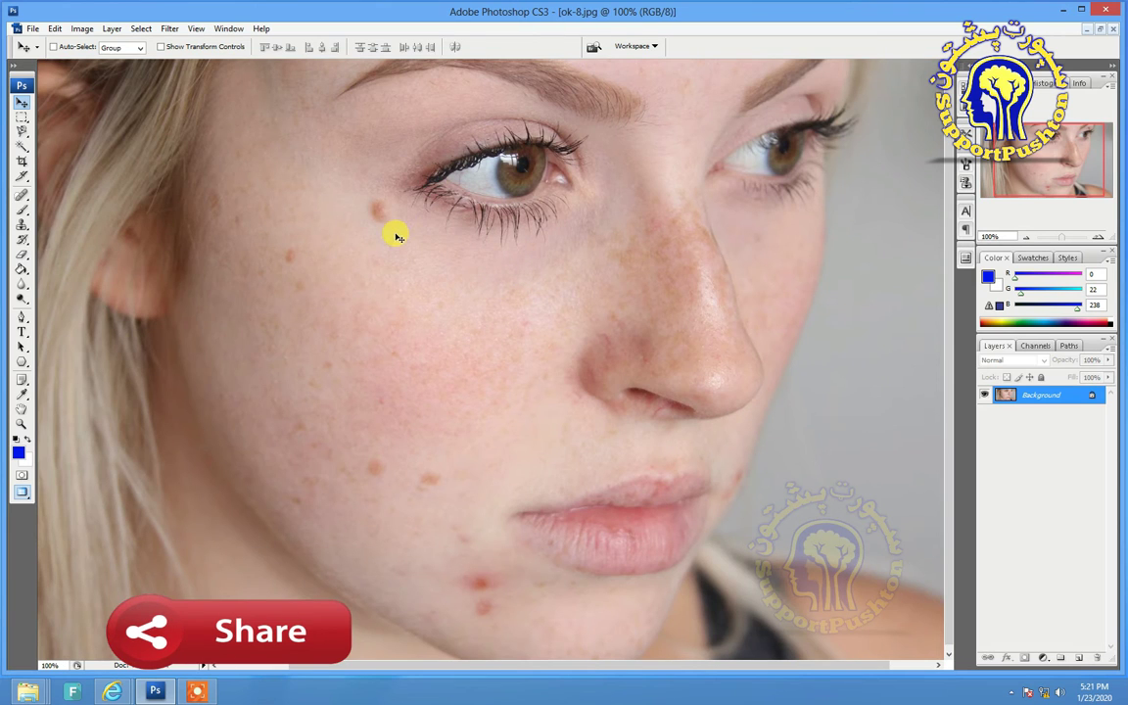
pyautogui.moveTo(264, 201); pyautogui.dragTo(323, 281)
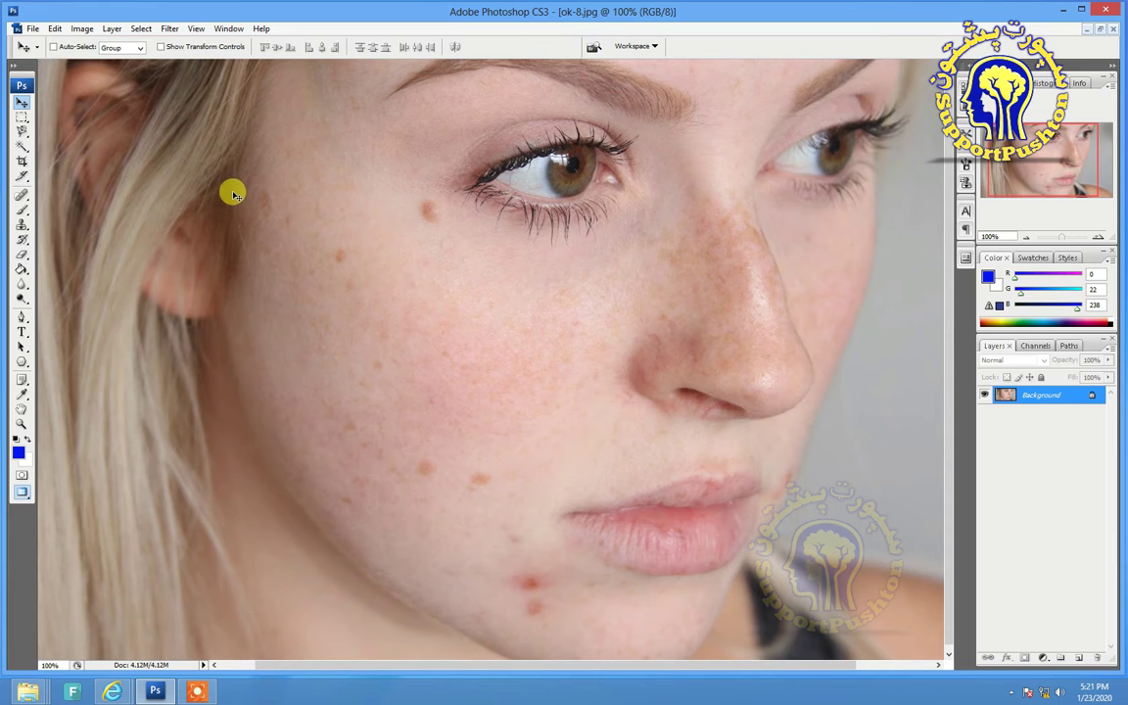
pyautogui.click(25, 175)
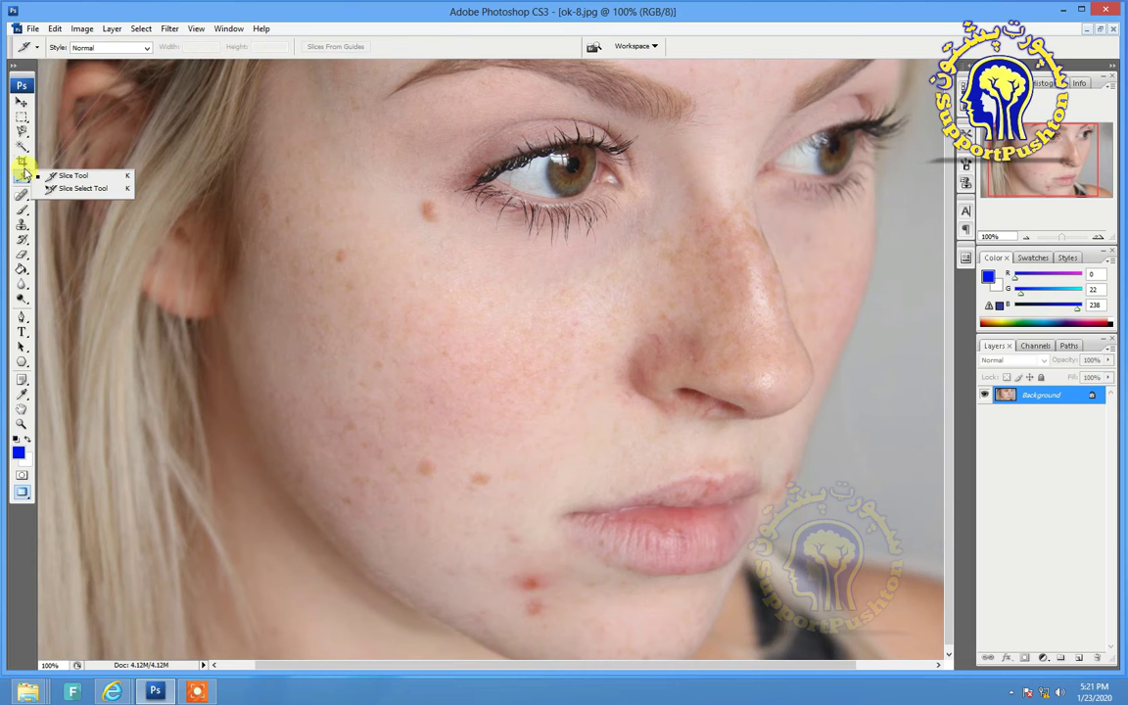
pyautogui.click(22, 159)
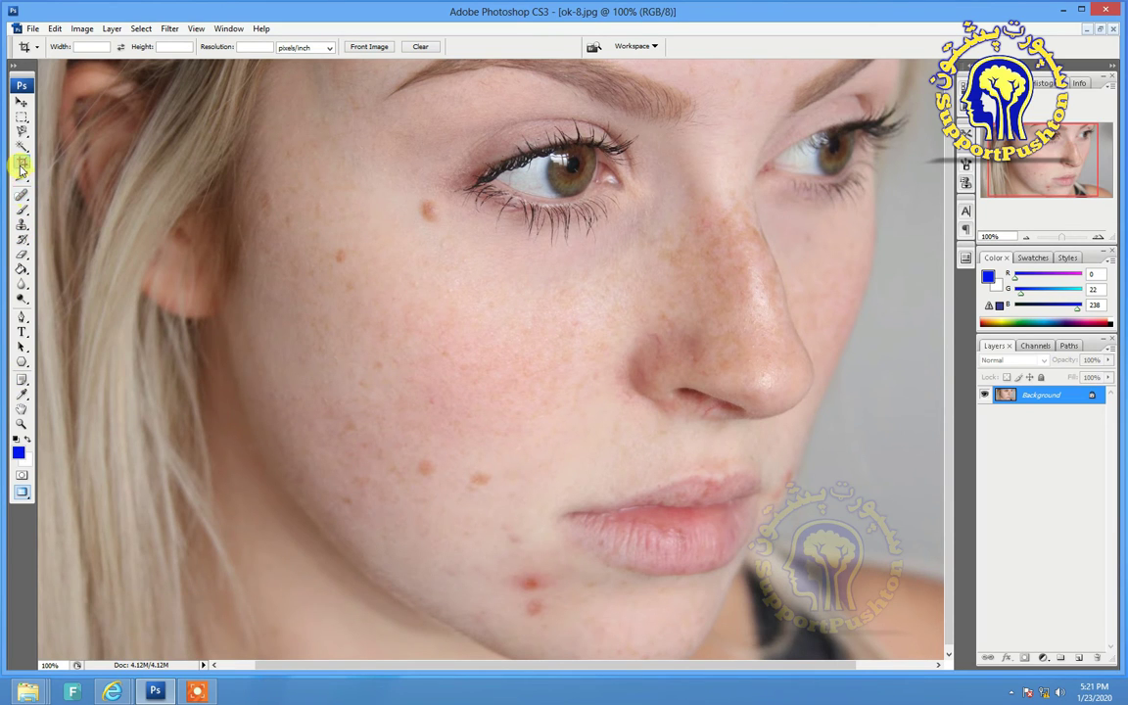
pyautogui.moveTo(246, 181); pyautogui.dragTo(515, 428)
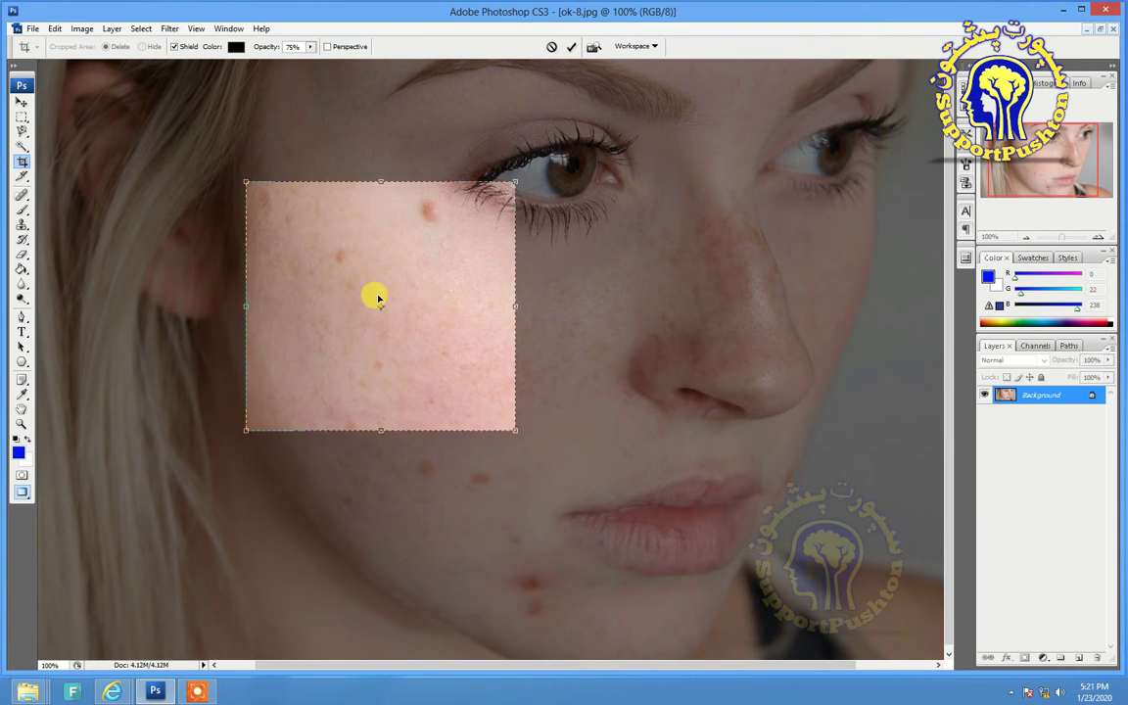
pyautogui.moveTo(378, 292); pyautogui.dragTo(453, 321)
pyautogui.moveTo(387, 291); pyautogui.dragTo(448, 299)
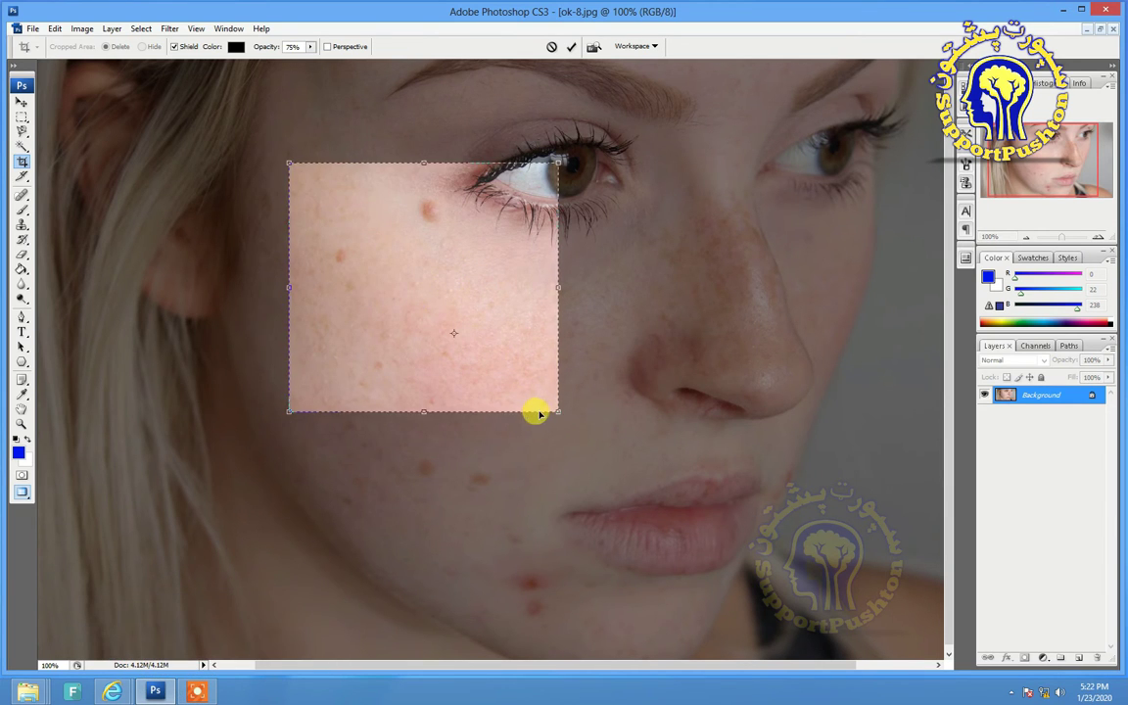
pyautogui.doubleClick(488, 393)
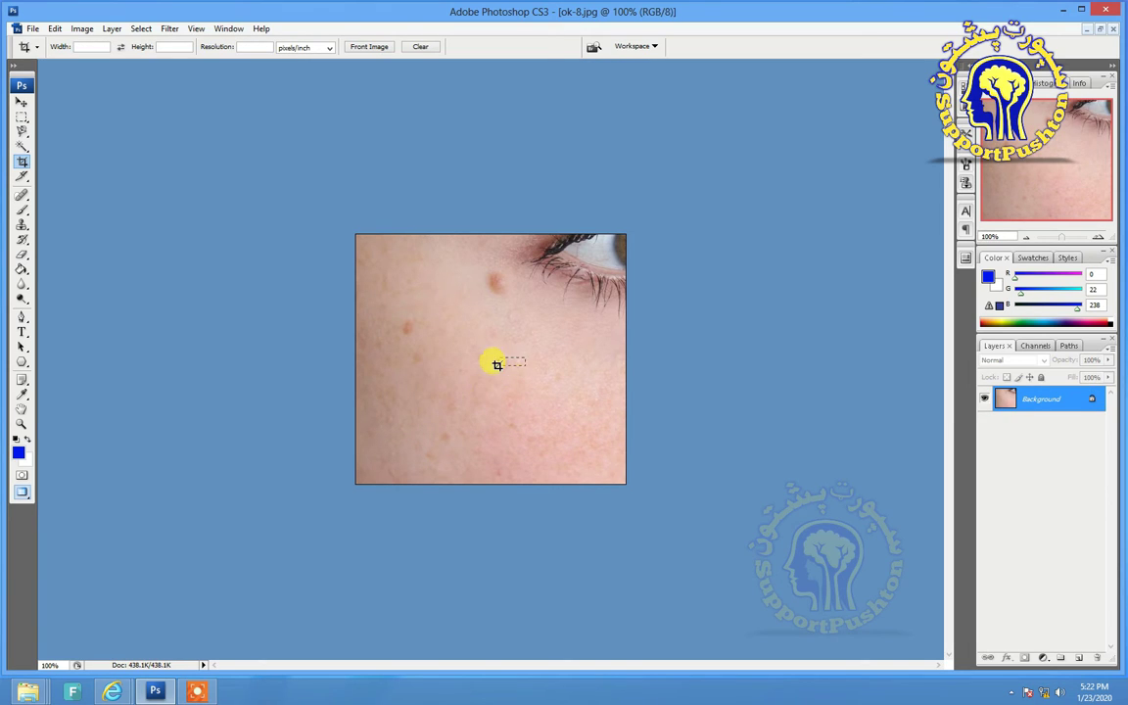
# - Crop the cheek image to a tiny patch of skin and undo the crops back to the full portrait
pyautogui.moveTo(494, 358); pyautogui.dragTo(527, 367)
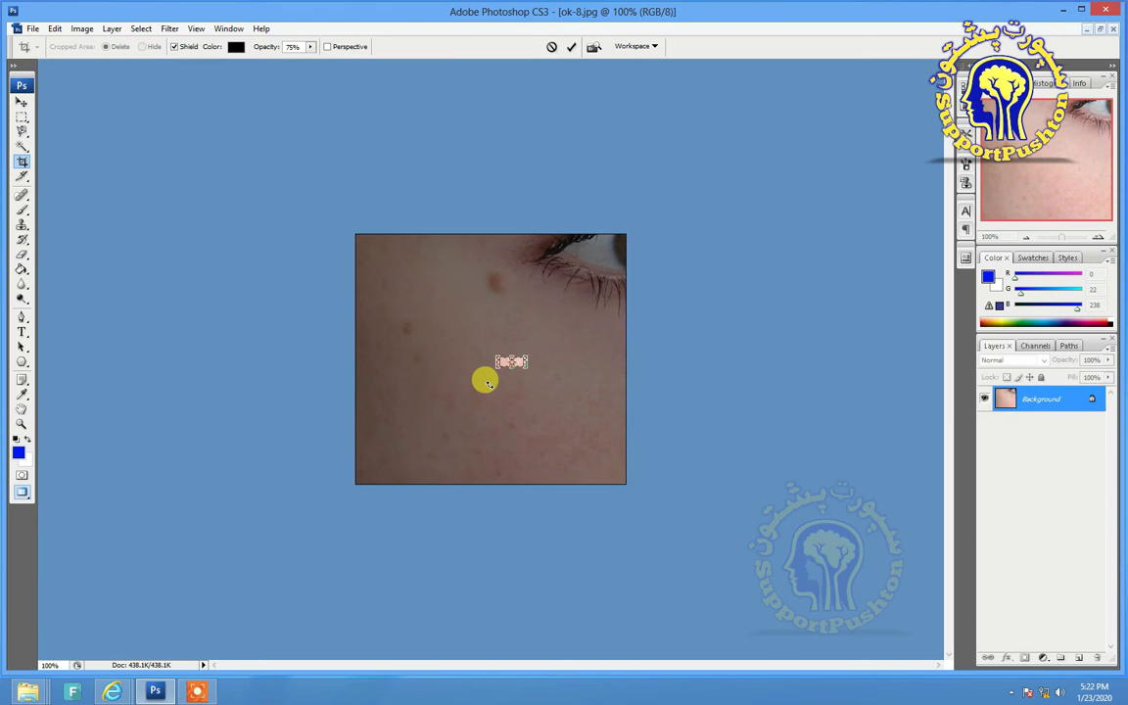
pyautogui.press('Return')
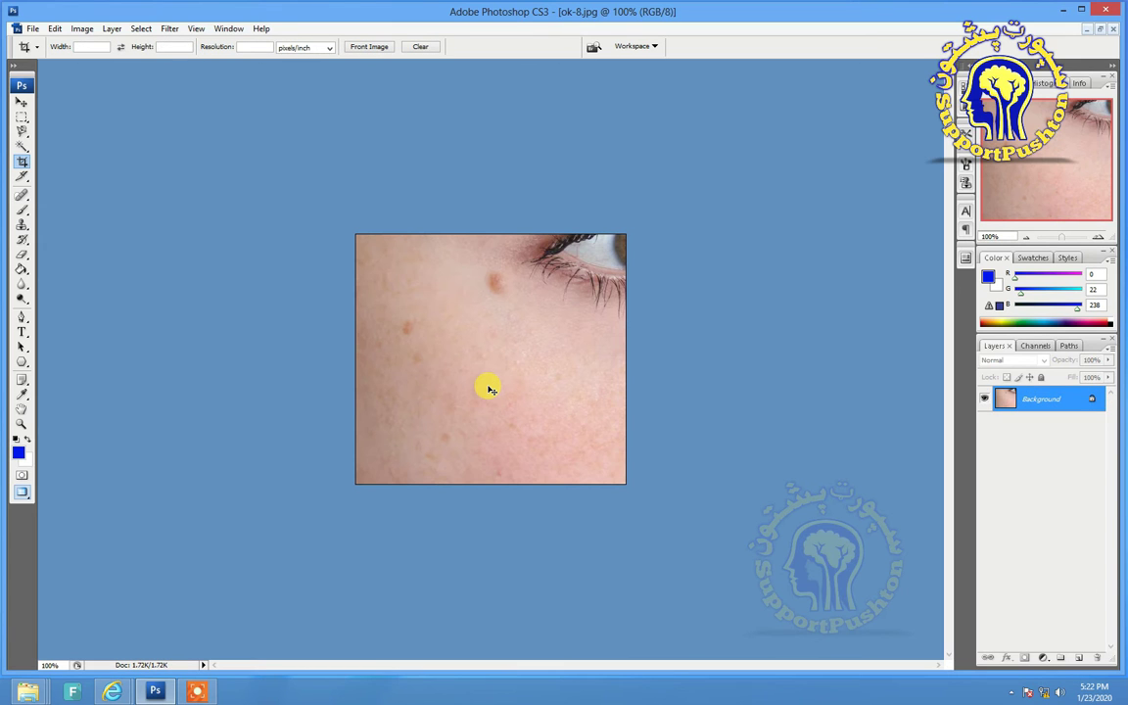
pyautogui.hotkey('ctrl', 'z')
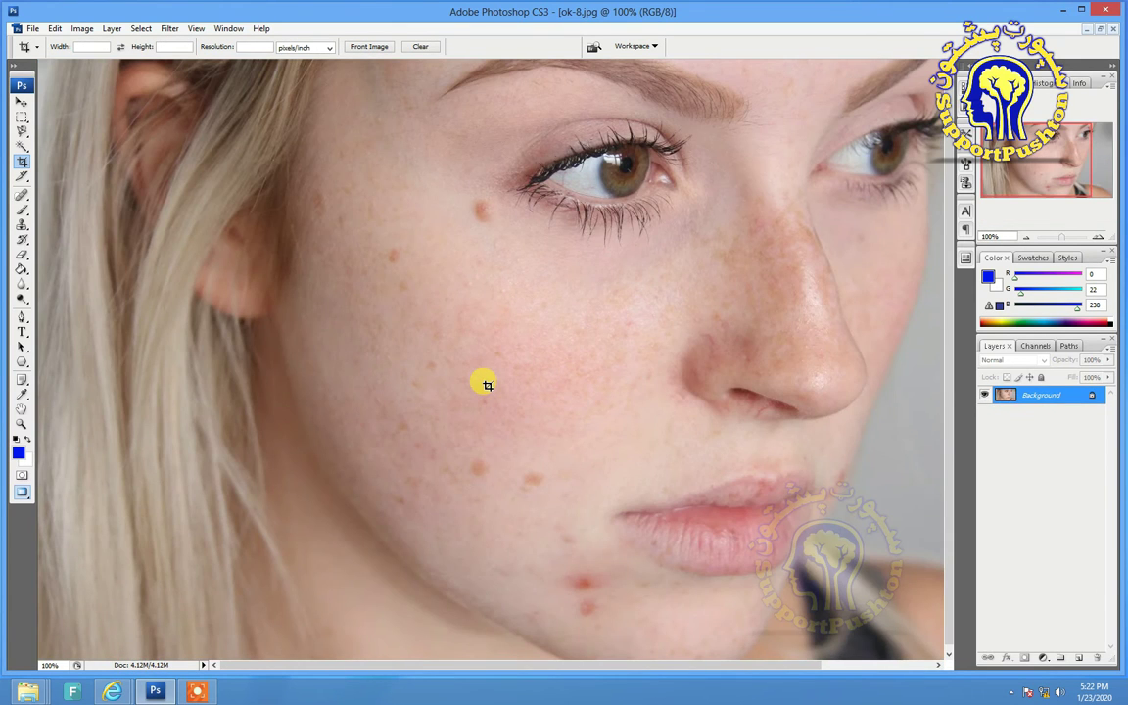
# - Activate the Spot Healing Brush and set its brush size to 45
pyautogui.click(21, 193)
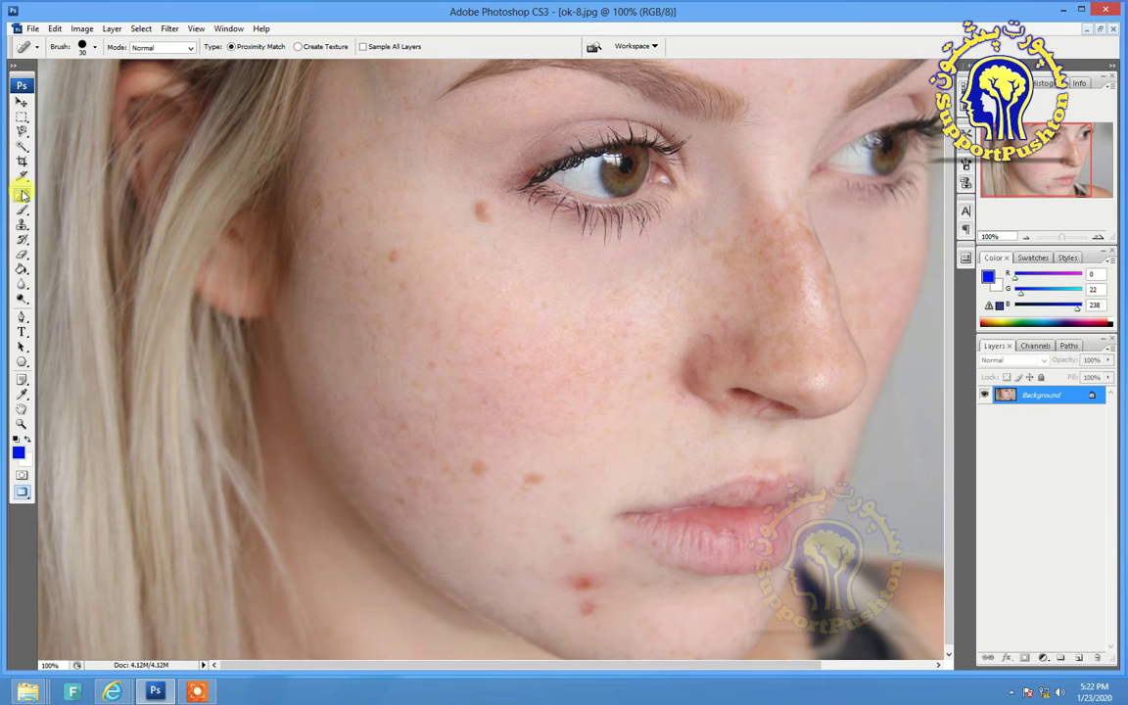
pyautogui.rightClick(21, 194)
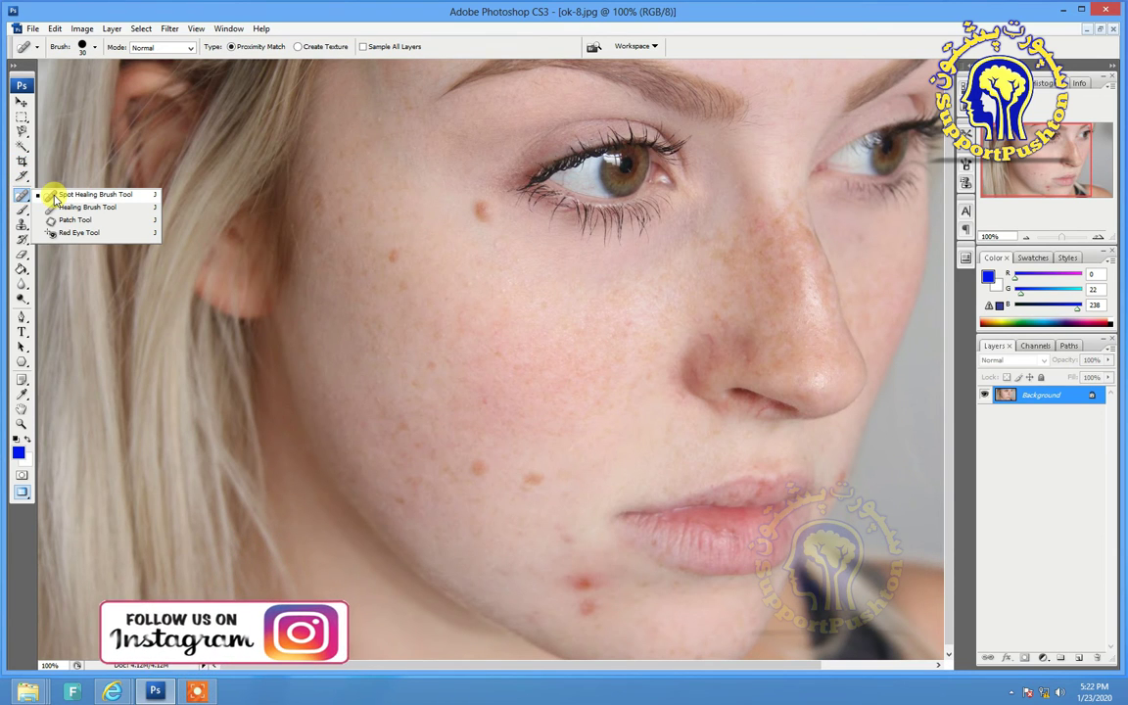
pyautogui.click(55, 196)
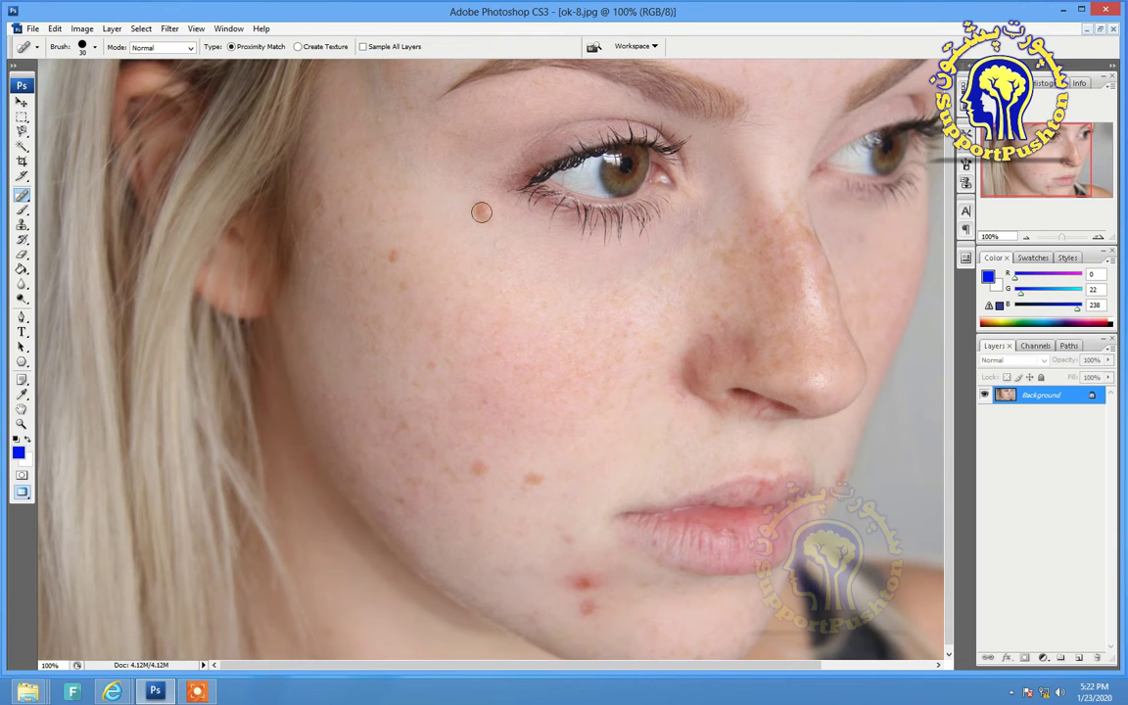
pyautogui.press('[')
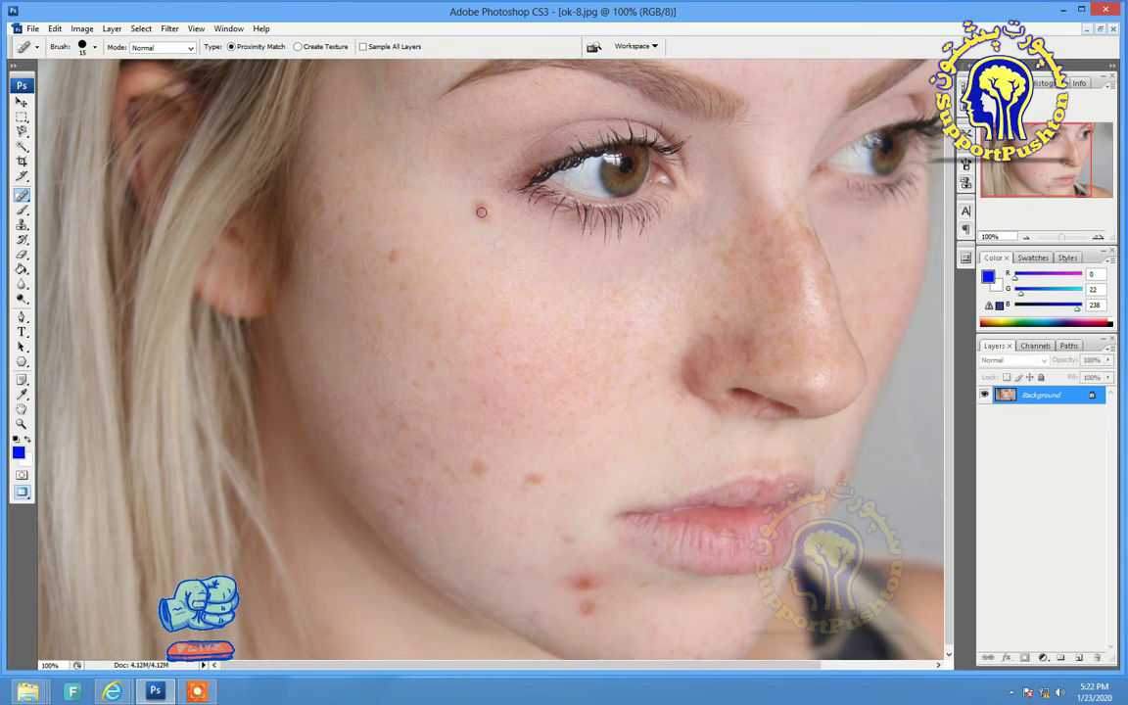
pyautogui.press(']')
pyautogui.press(']')
pyautogui.press(']')
pyautogui.press('[')
pyautogui.press('[')
pyautogui.press('[')
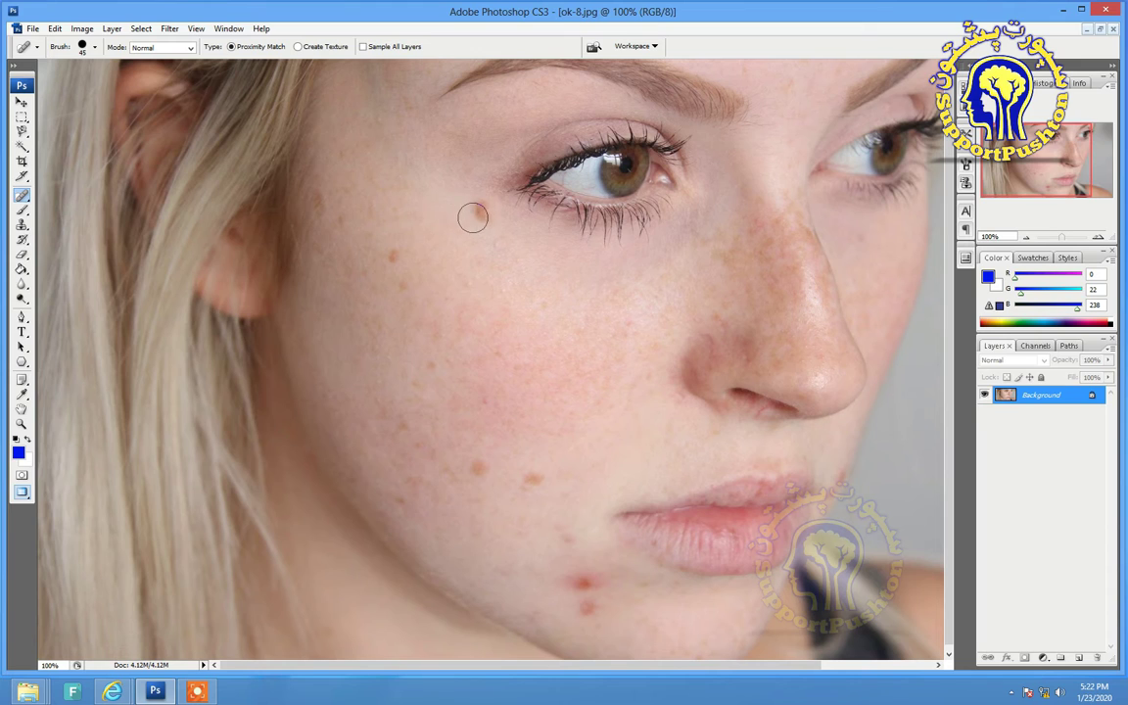
# - Remove the moles on the cheek and the red blemishes on the chin with the Spot Healing Brush
pyautogui.click(483, 210)
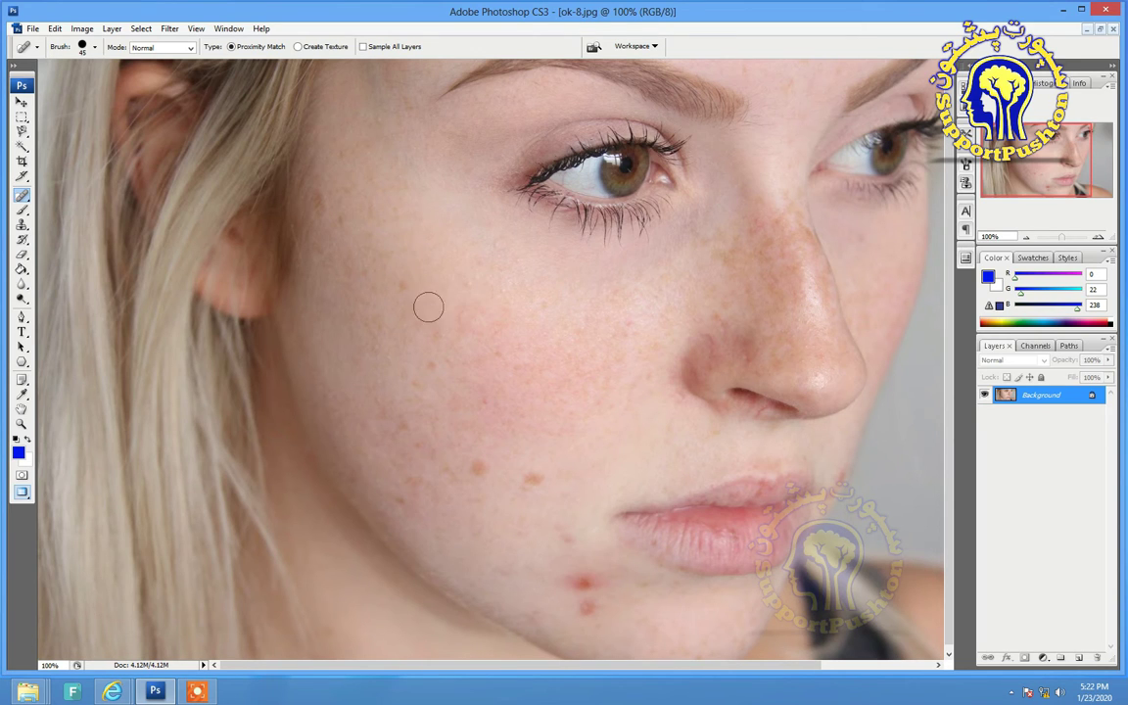
pyautogui.click(478, 469)
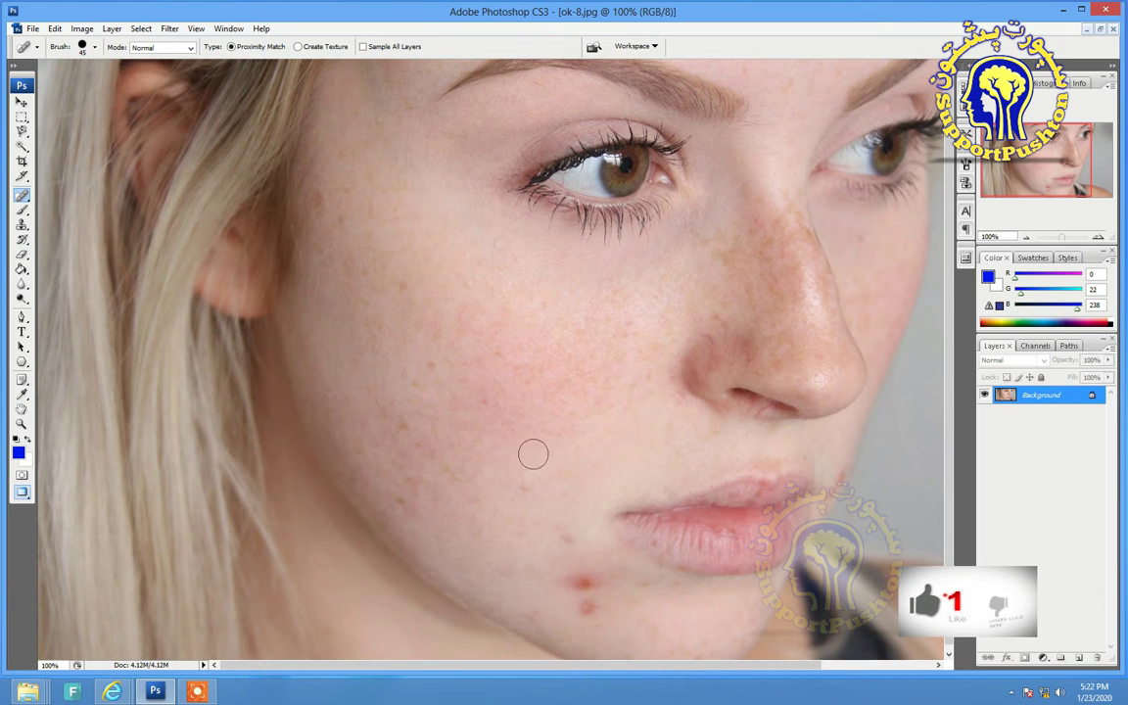
pyautogui.click(585, 580)
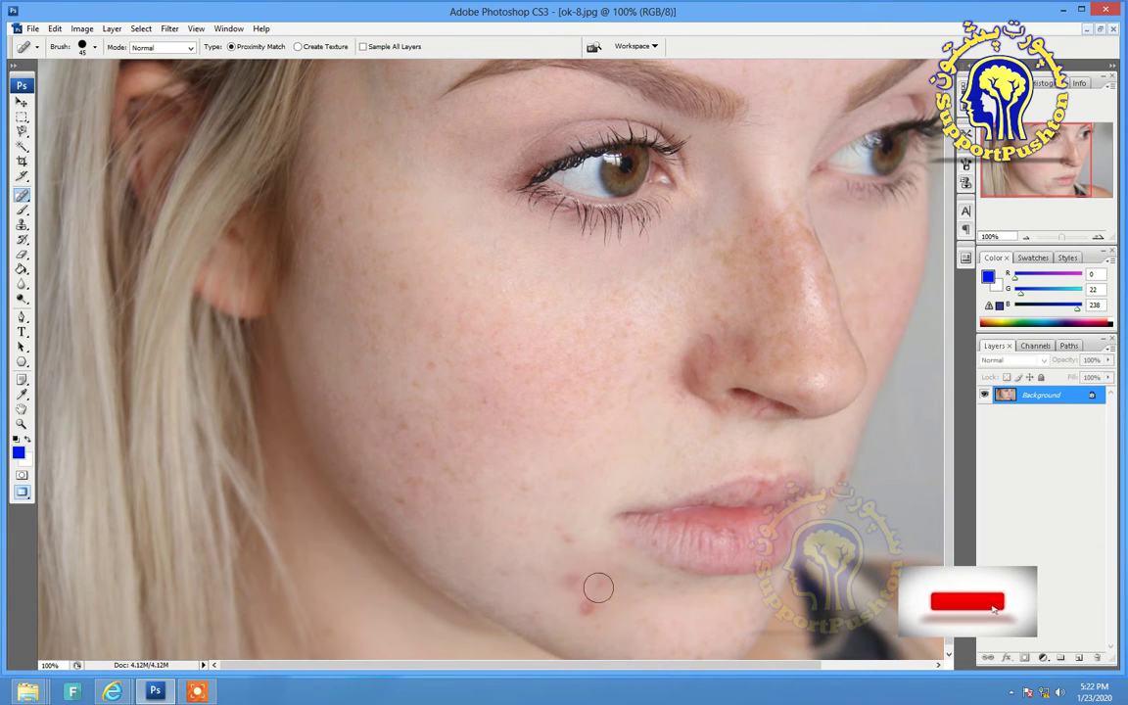
pyautogui.click(587, 604)
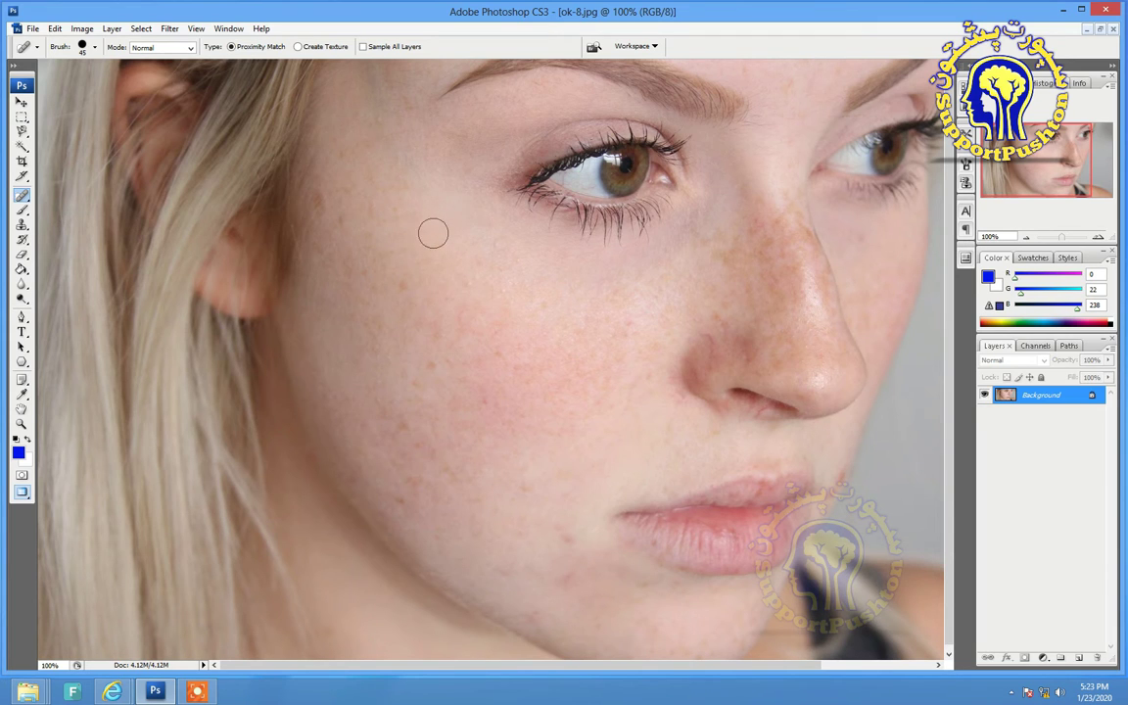
# - Paint spot healing over the lower lashes, eye and side of the nose, and revert the photo to its saved state
pyautogui.click(594, 219)
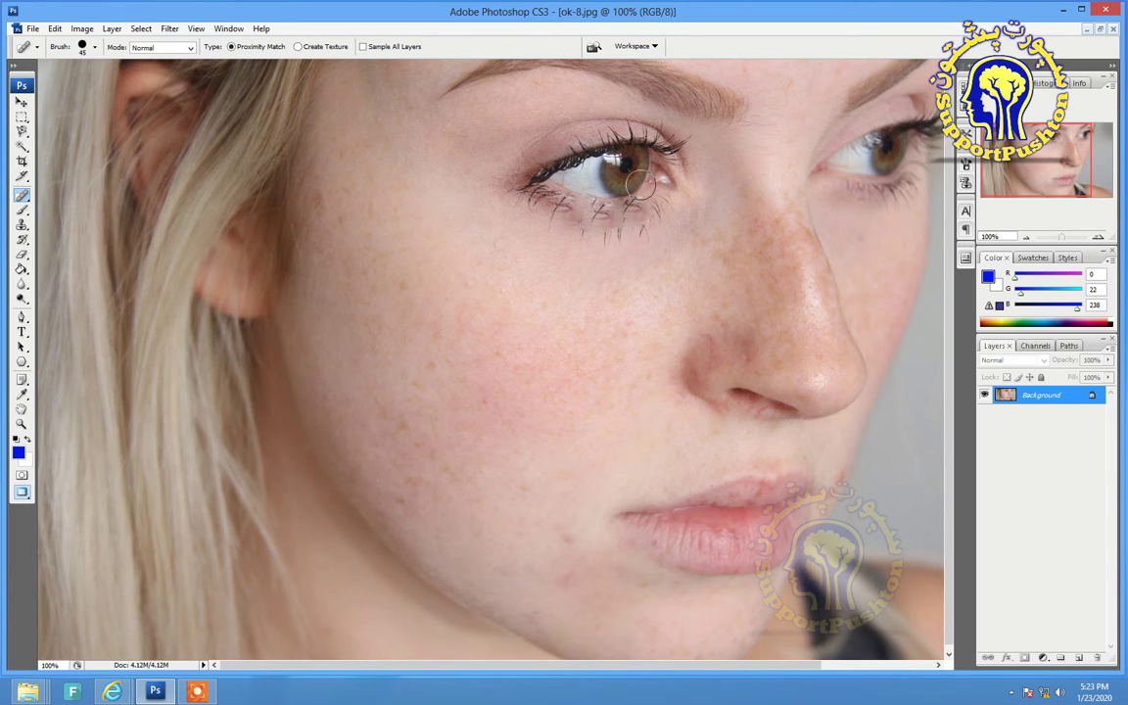
pyautogui.moveTo(600, 174)
pyautogui.mouseDown()
pyautogui.moveTo(574, 181)
pyautogui.moveTo(585, 168)
pyautogui.mouseUp()
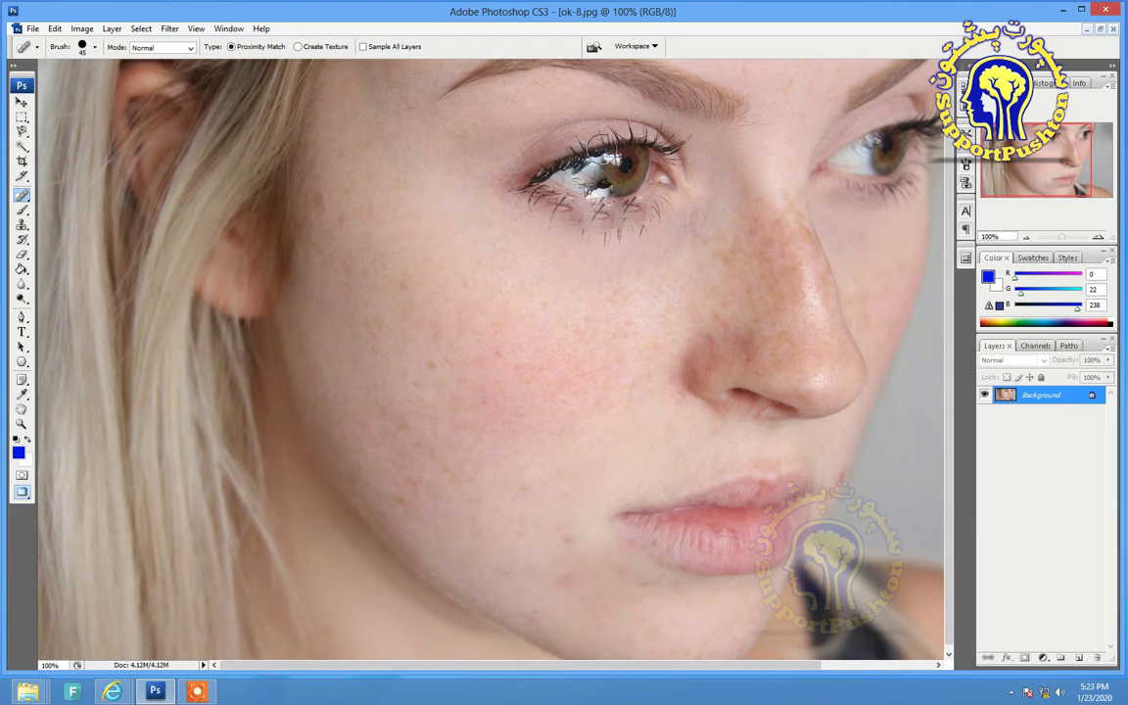
pyautogui.moveTo(582, 174); pyautogui.dragTo(628, 182)
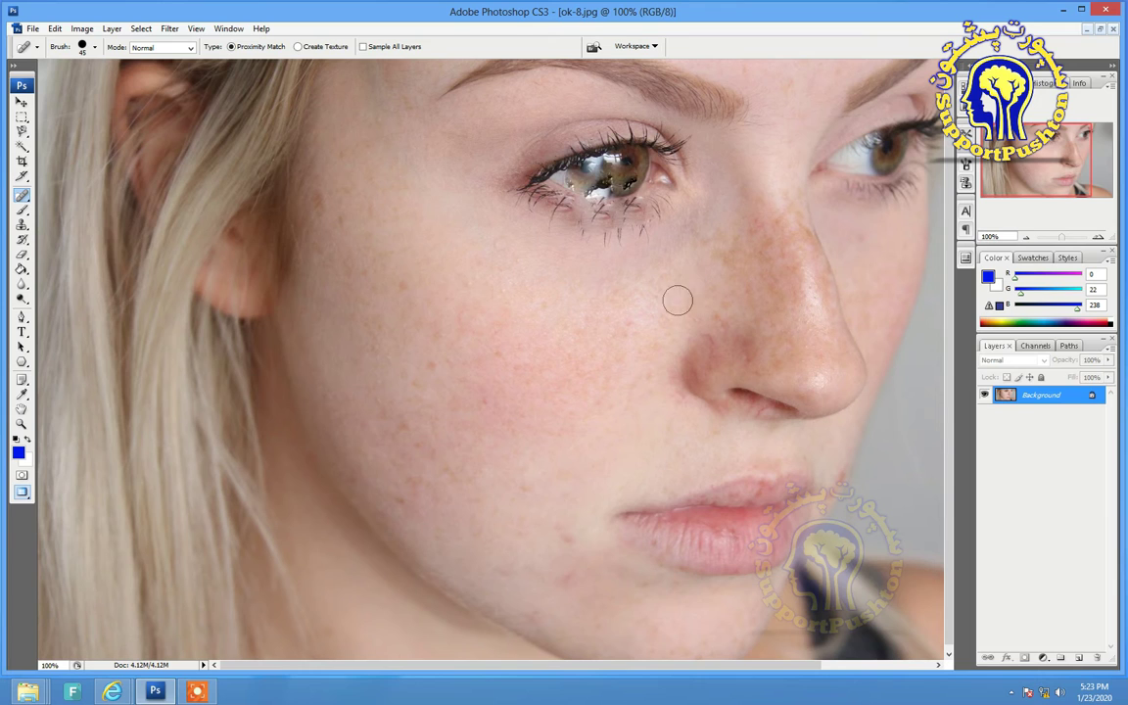
pyautogui.click(700, 327)
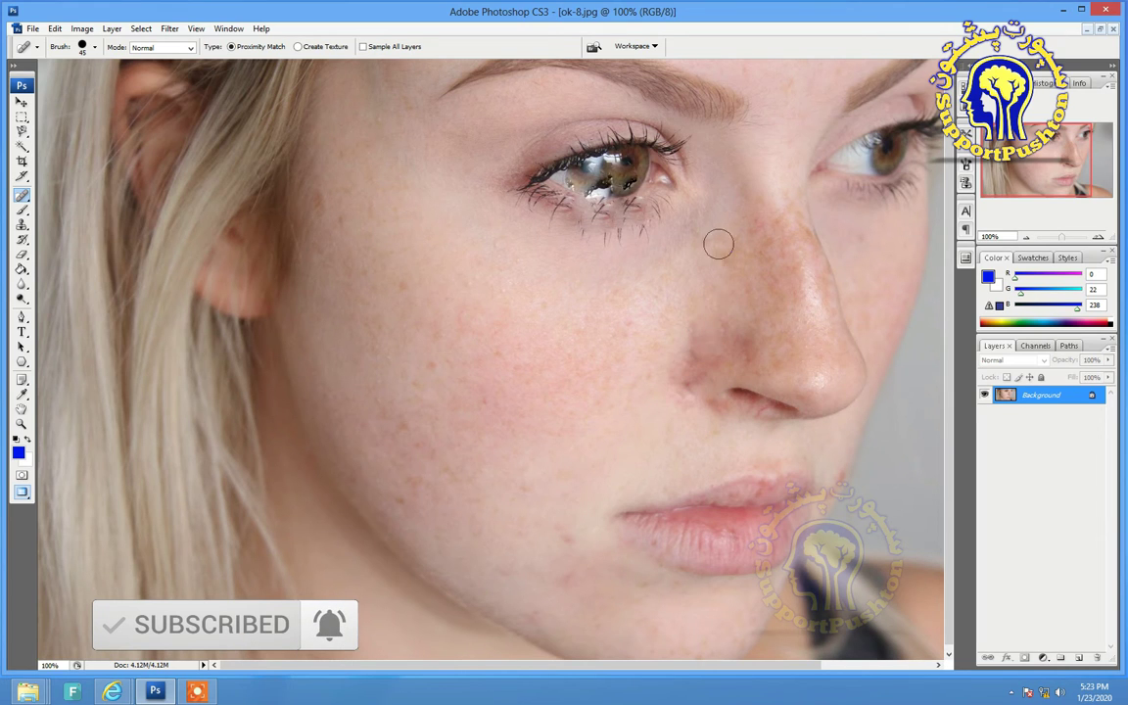
pyautogui.click(520, 278)
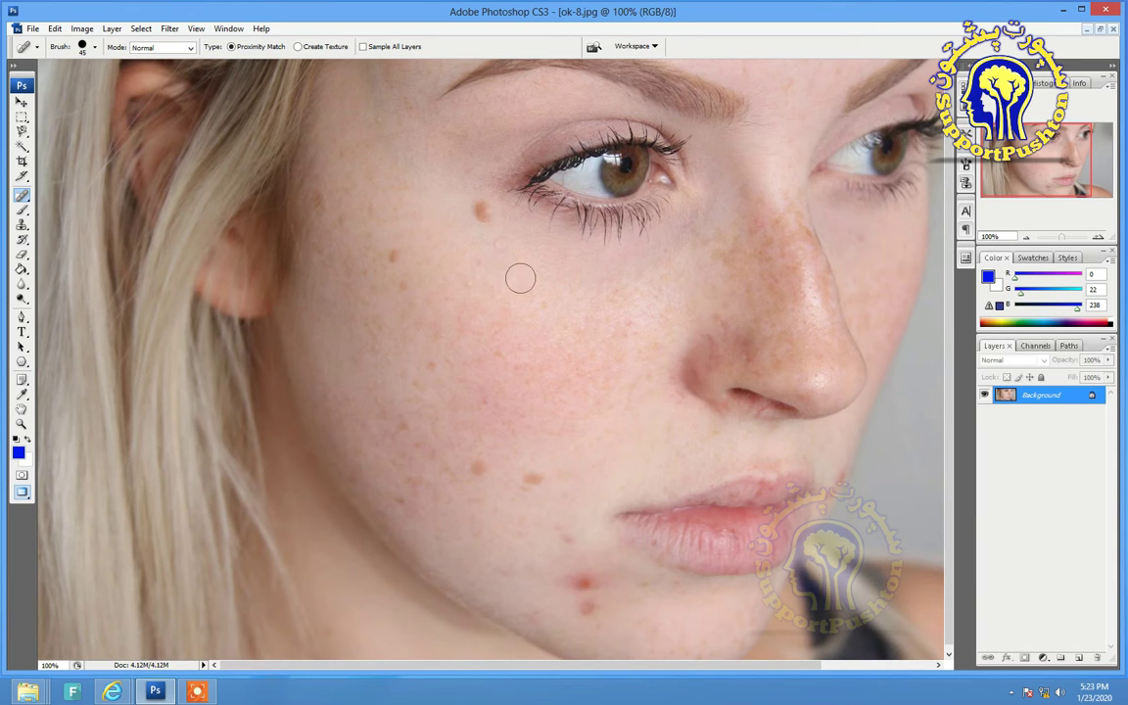
pyautogui.press('F12')
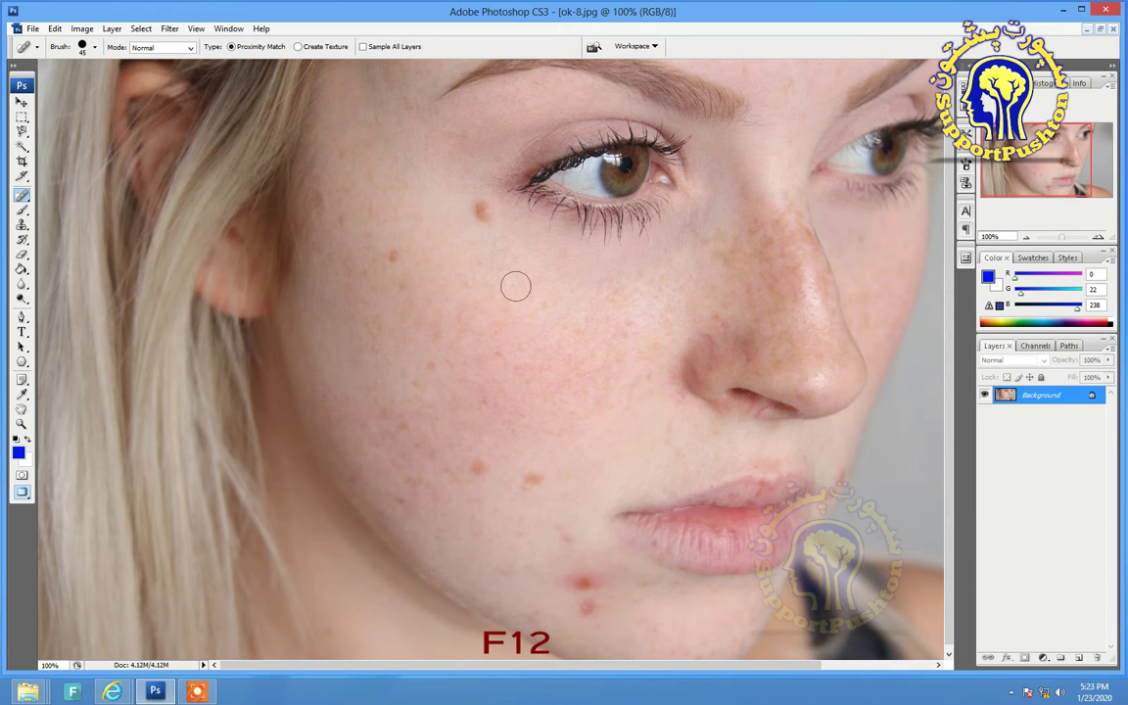
# - Heal the moles below the eye and on the cheek again, and step back through history to undo those strokes
pyautogui.click(480, 210)
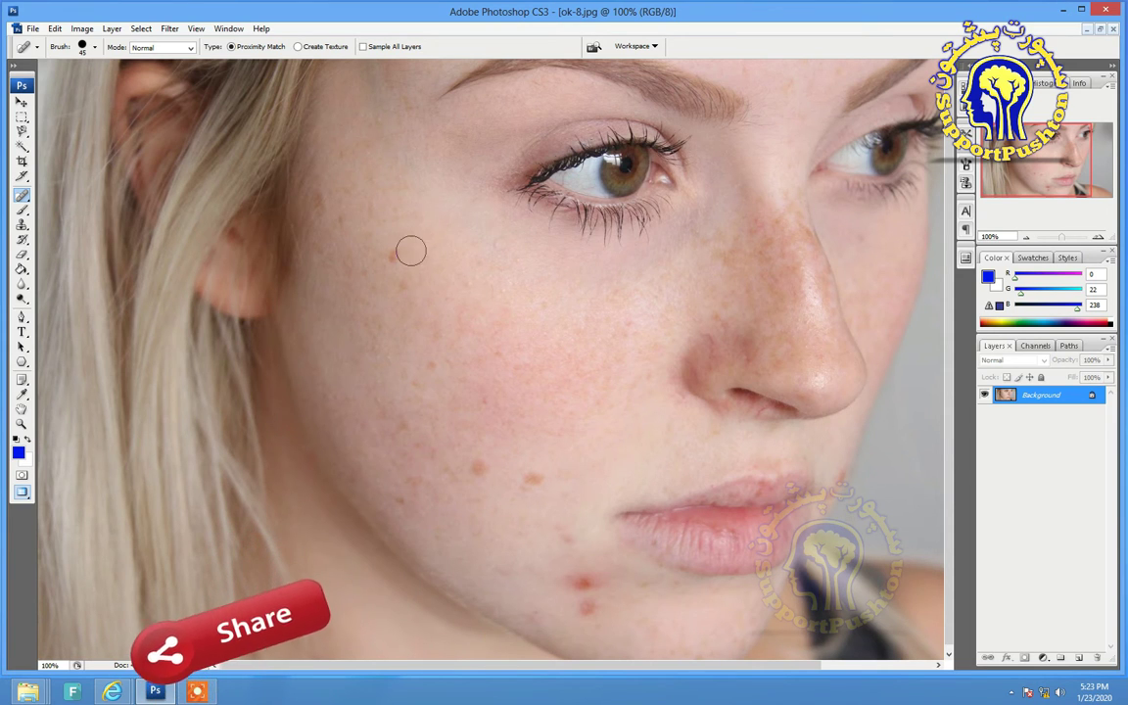
pyautogui.click(477, 465)
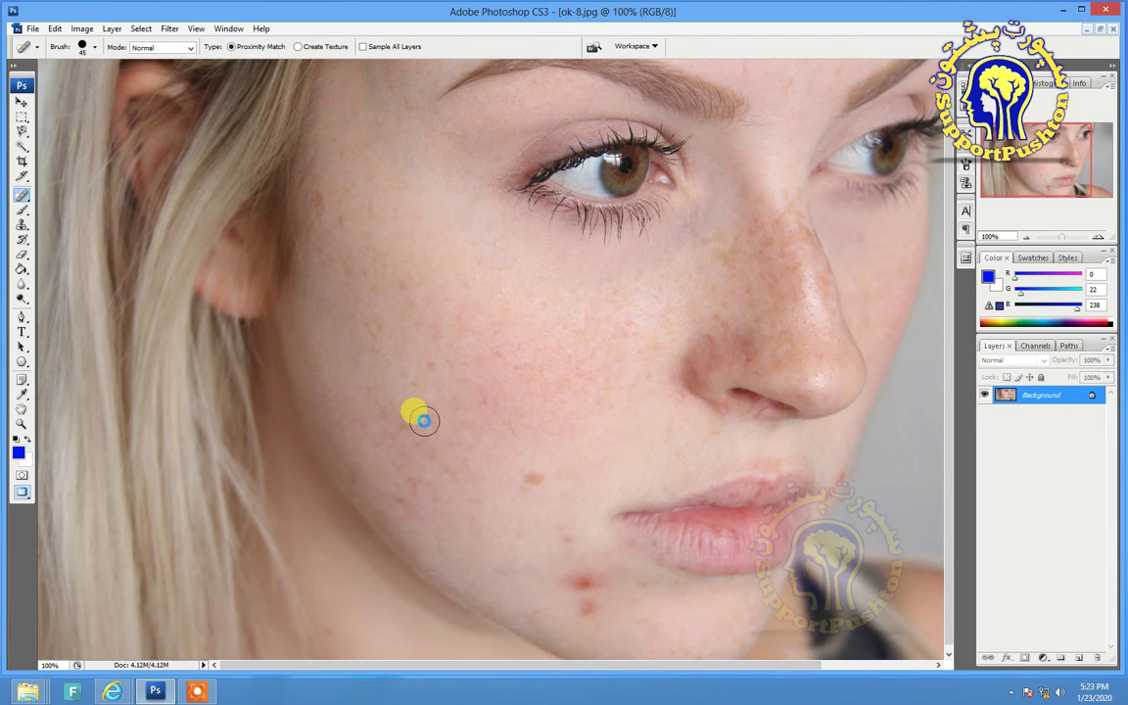
pyautogui.hotkey('ctrl', 'alt', 'z')
pyautogui.hotkey('ctrl', 'alt', 'z')
pyautogui.hotkey('ctrl', 'alt', 'z')
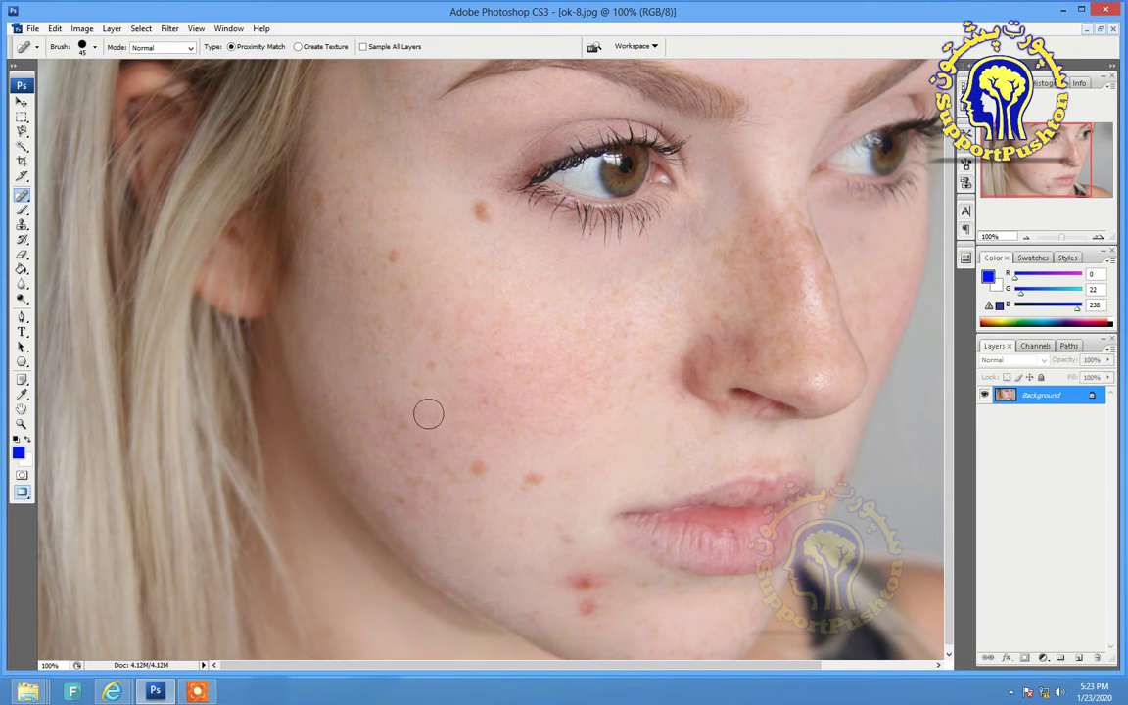
# - Activate the Healing Brush and set its brush size to 45
pyautogui.click(21, 196)
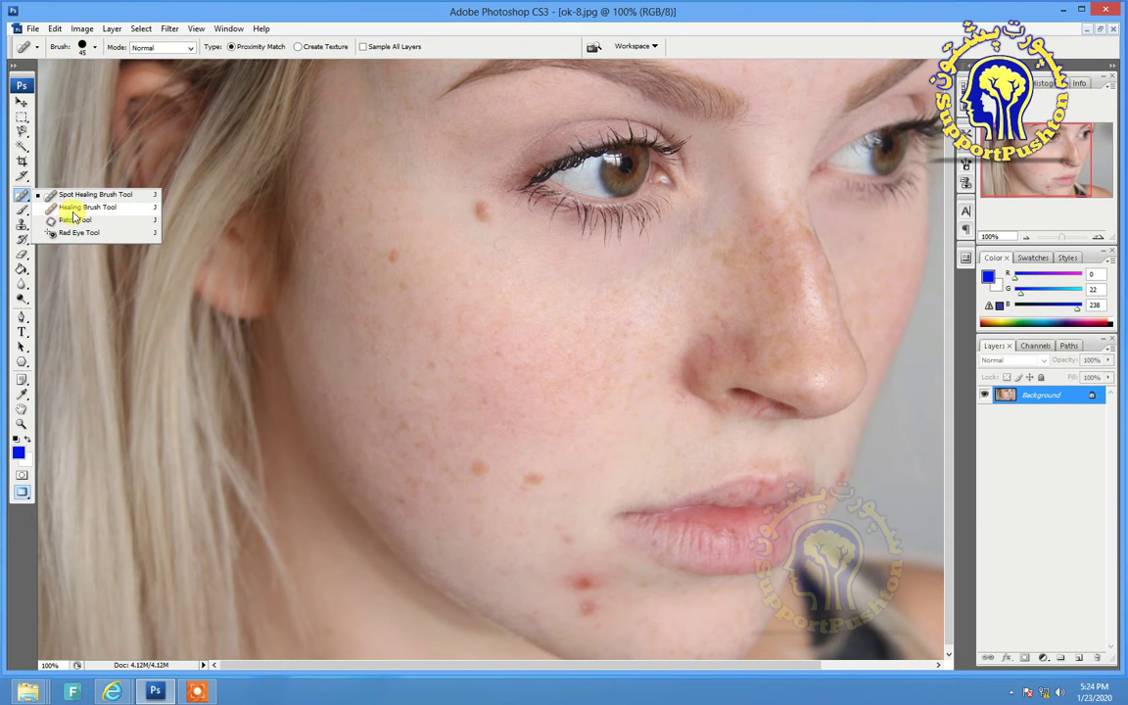
pyautogui.click(73, 207)
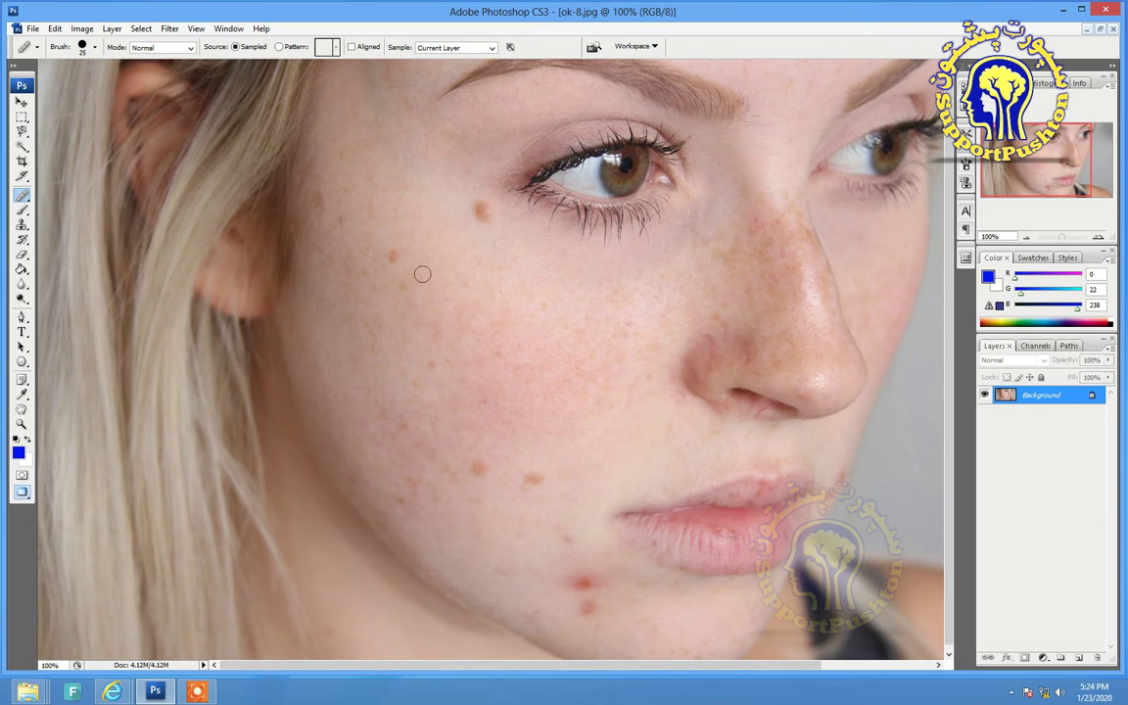
pyautogui.press(']')
pyautogui.press('[')
pyautogui.press('[')
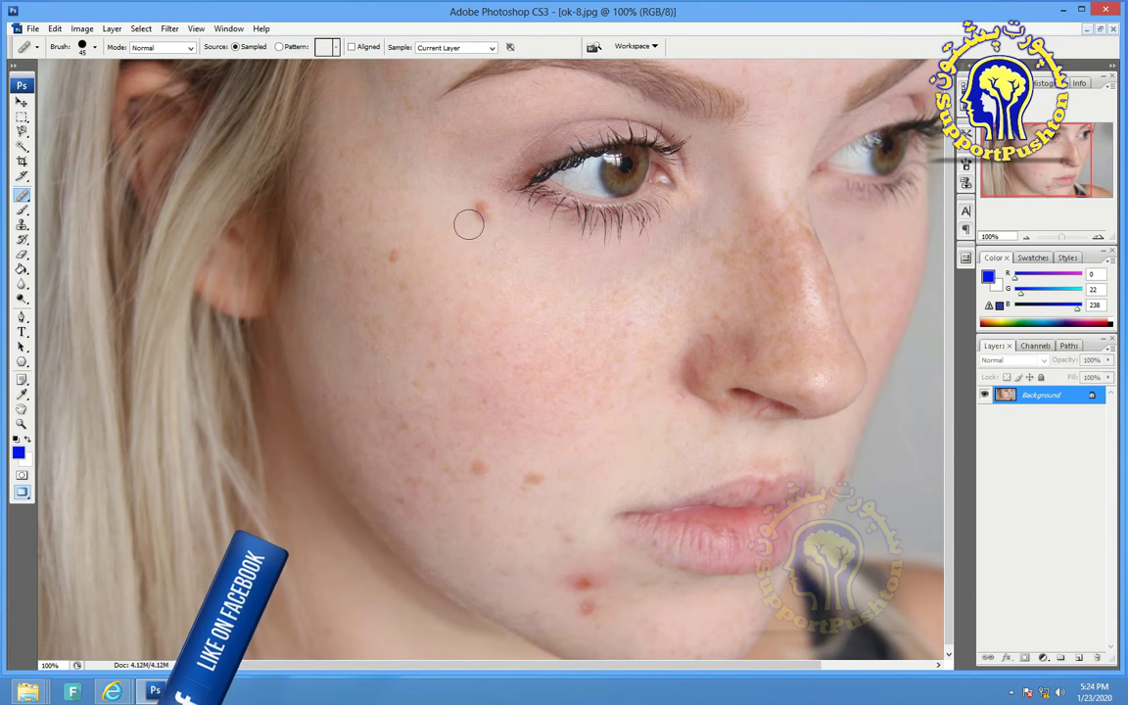
# - Sample clean skin on the upper cheek, heal the mole below the eye with it, and undo the stroke
pyautogui.click(412, 225)
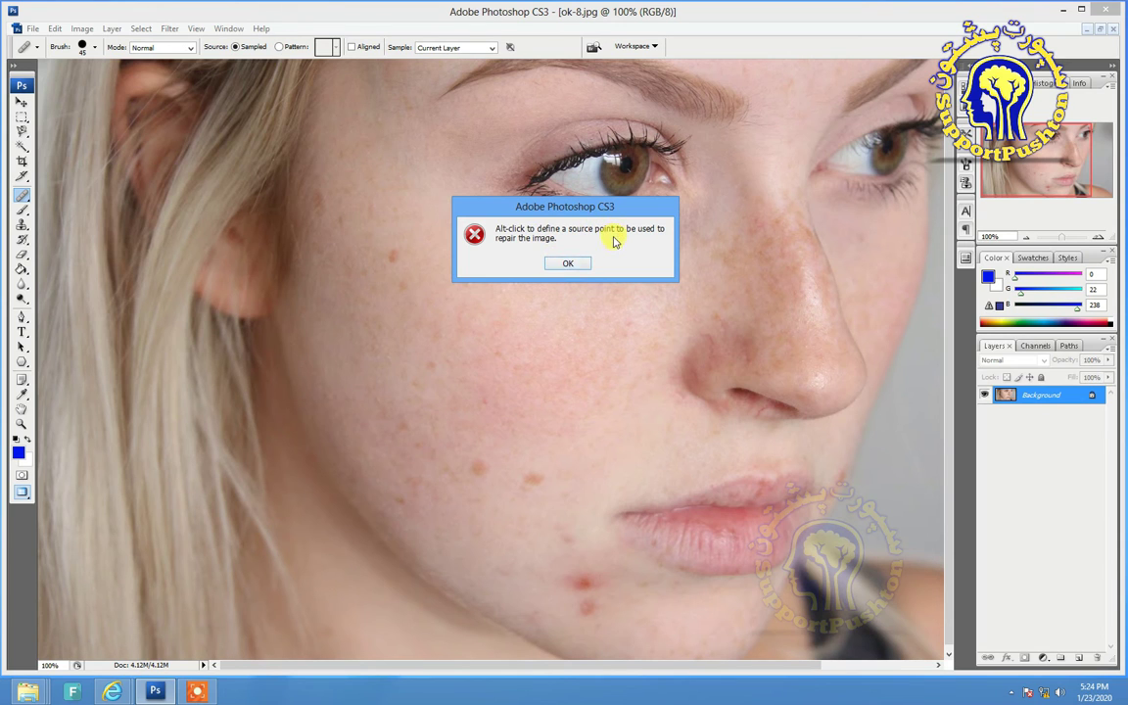
pyautogui.click(568, 265)
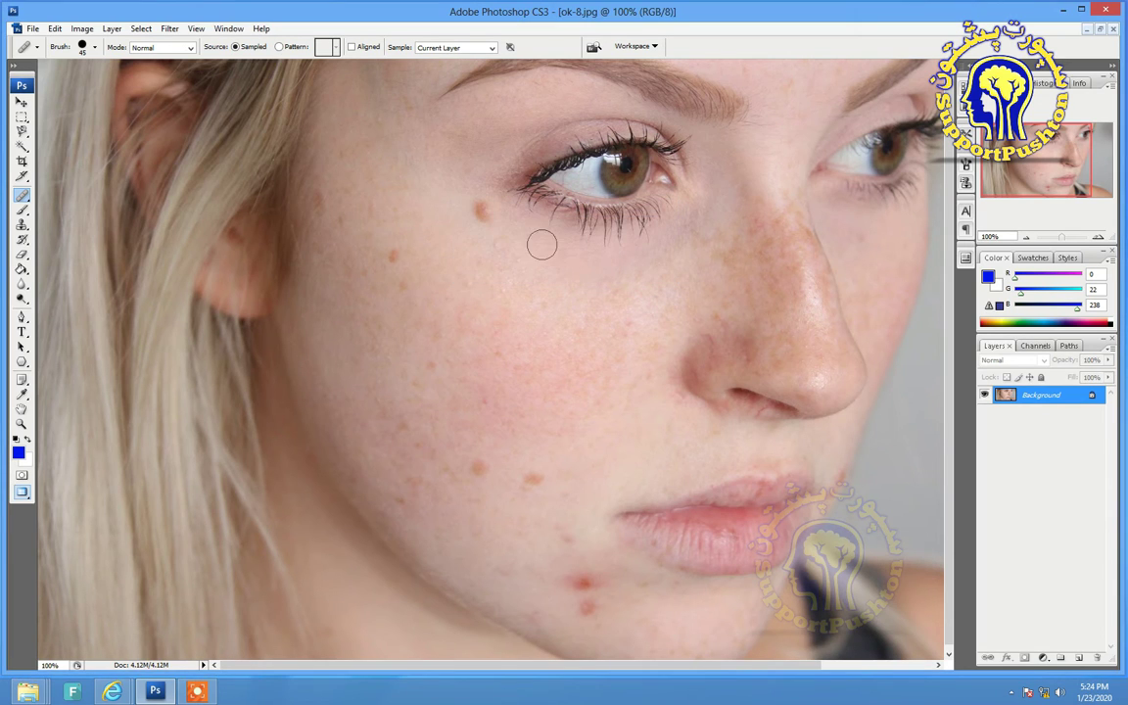
pyautogui.keyDown('alt'); pyautogui.click(433, 226); pyautogui.keyUp('alt')
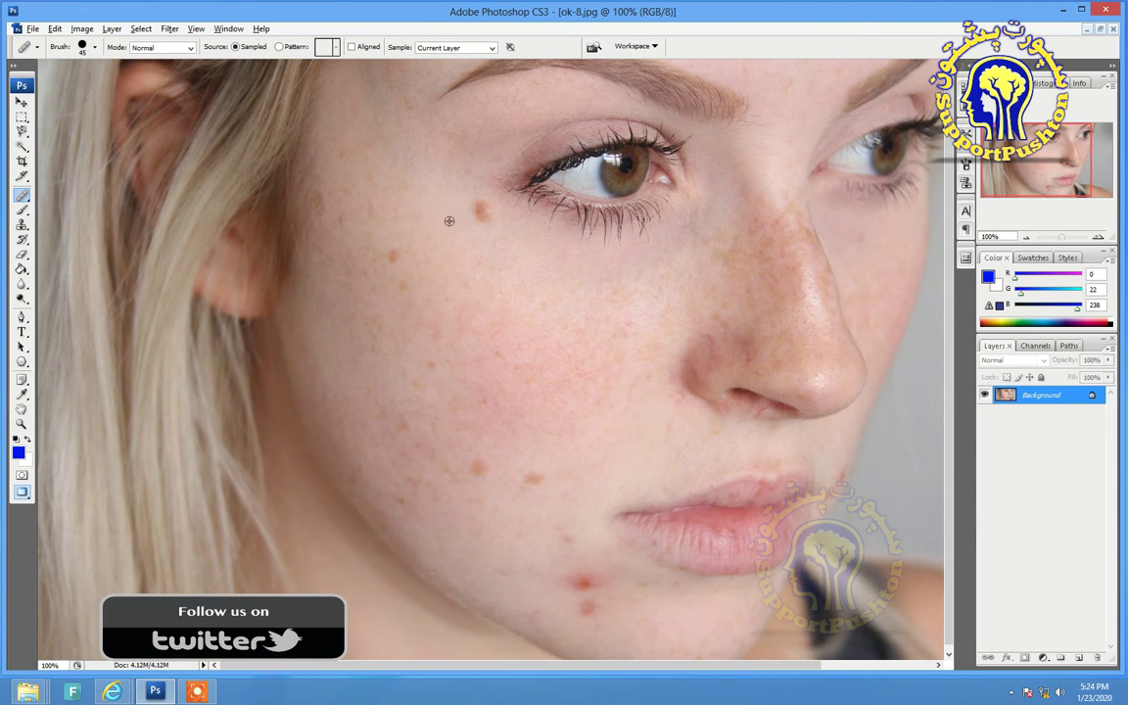
pyautogui.keyDown('alt'); pyautogui.click(387, 206); pyautogui.keyUp('alt')
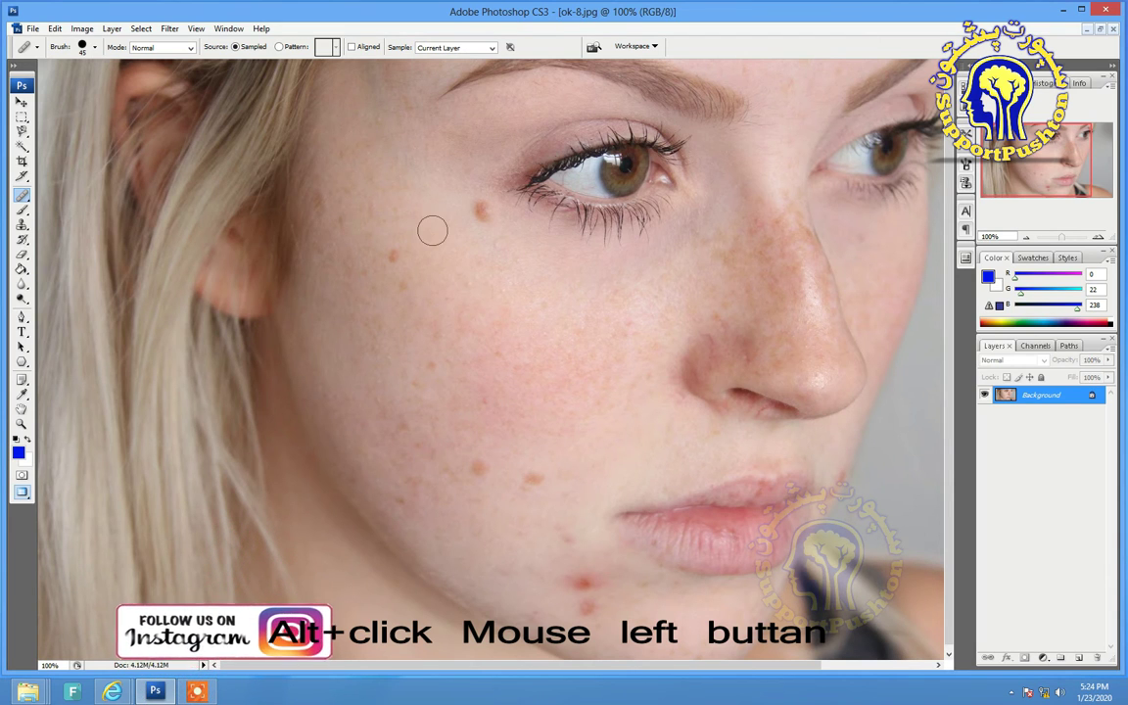
pyautogui.click(478, 212)
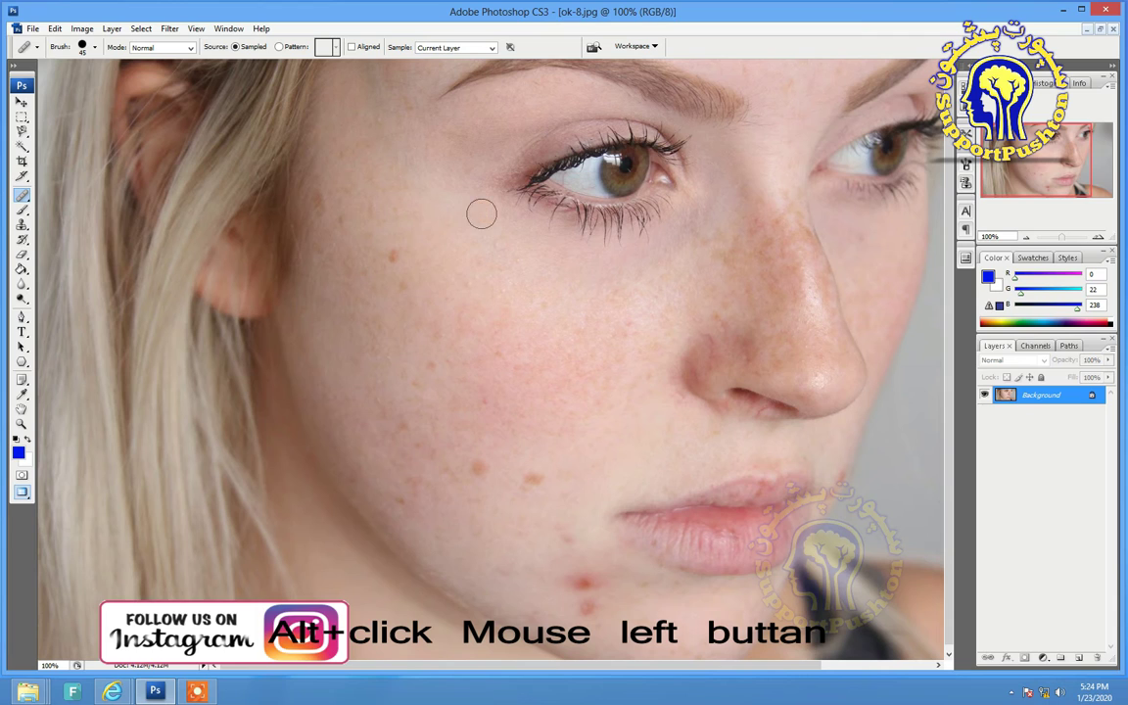
pyautogui.keyDown('alt'); pyautogui.click(442, 257); pyautogui.keyUp('alt')
pyautogui.hotkey('ctrl', 'z')
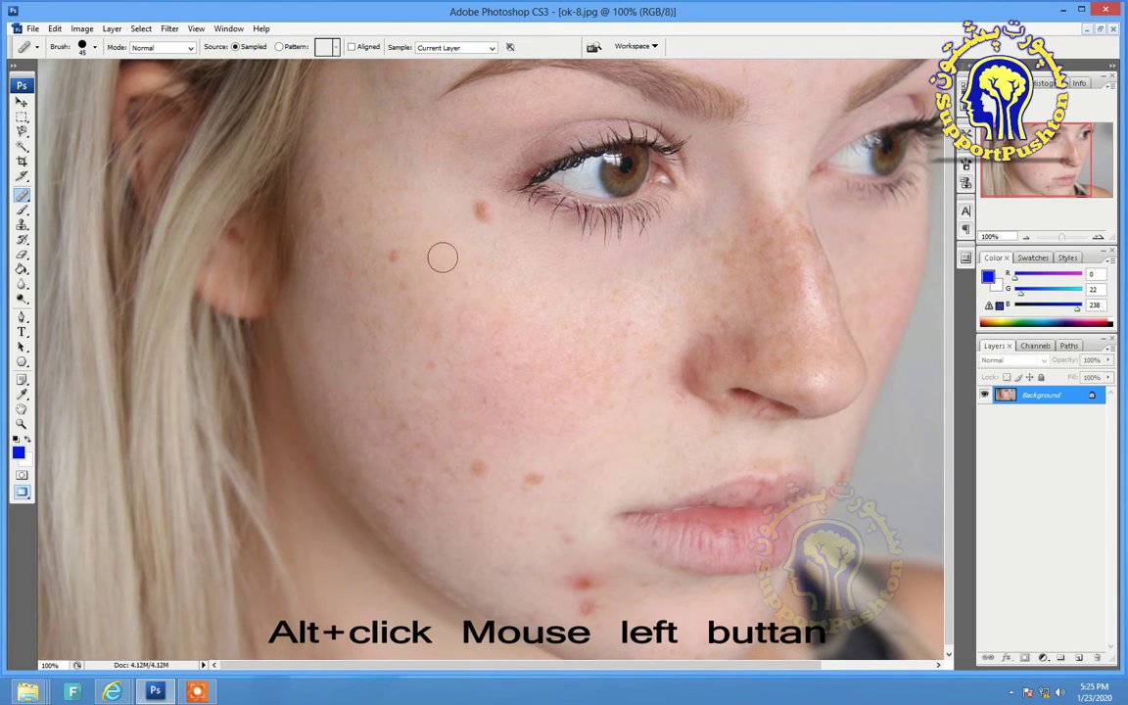
# - Paint healing strokes sampled from the iris and the white of the eye over the upper mole and the cheek
pyautogui.keyDown('alt'); pyautogui.click(621, 178); pyautogui.keyUp('alt')
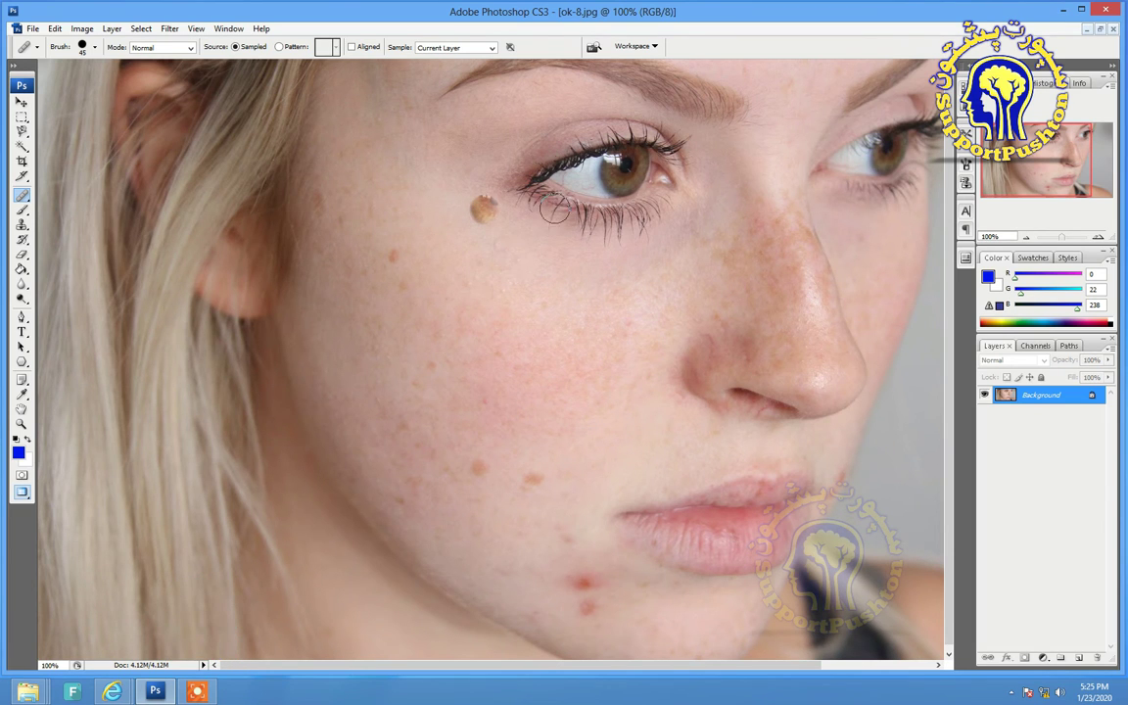
pyautogui.keyDown('alt'); pyautogui.click(580, 182); pyautogui.keyUp('alt')
pyautogui.click(505, 263)
pyautogui.click(511, 264)
# - Heal the cheek mole from nearby skin, test strokes from other samples on the cheek, and discard all the healing edits
pyautogui.keyDown('alt'); pyautogui.click(414, 218); pyautogui.keyUp('alt')
pyautogui.click(392, 254)
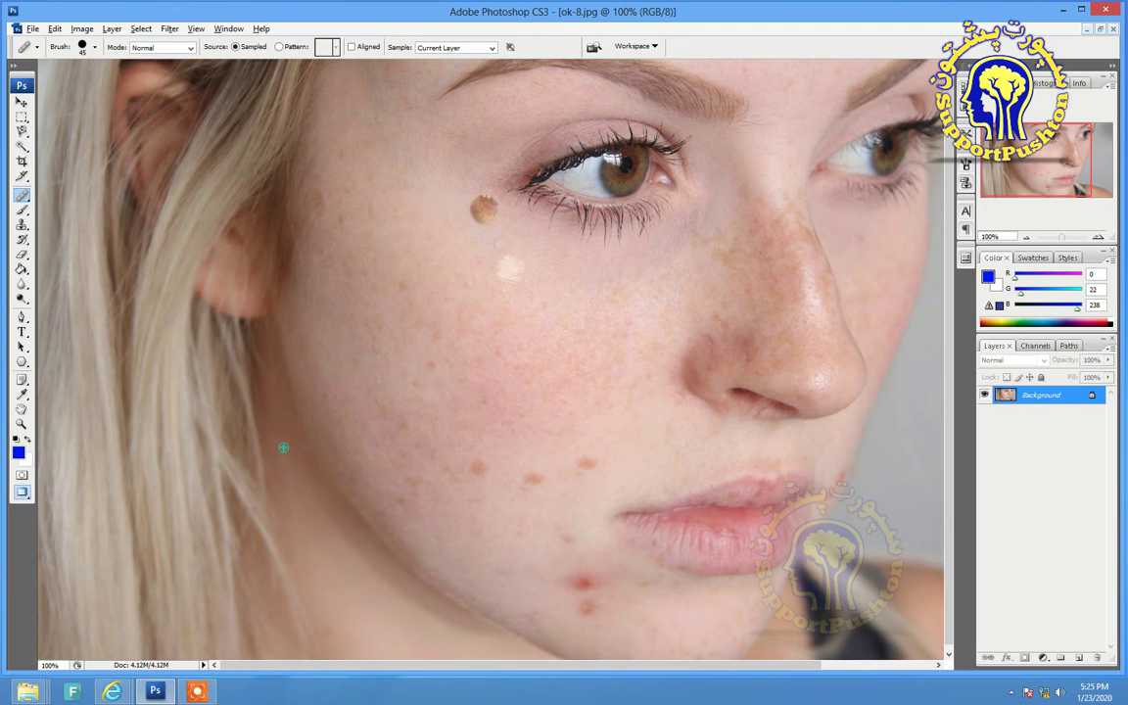
pyautogui.click(397, 318)
pyautogui.click(361, 294)
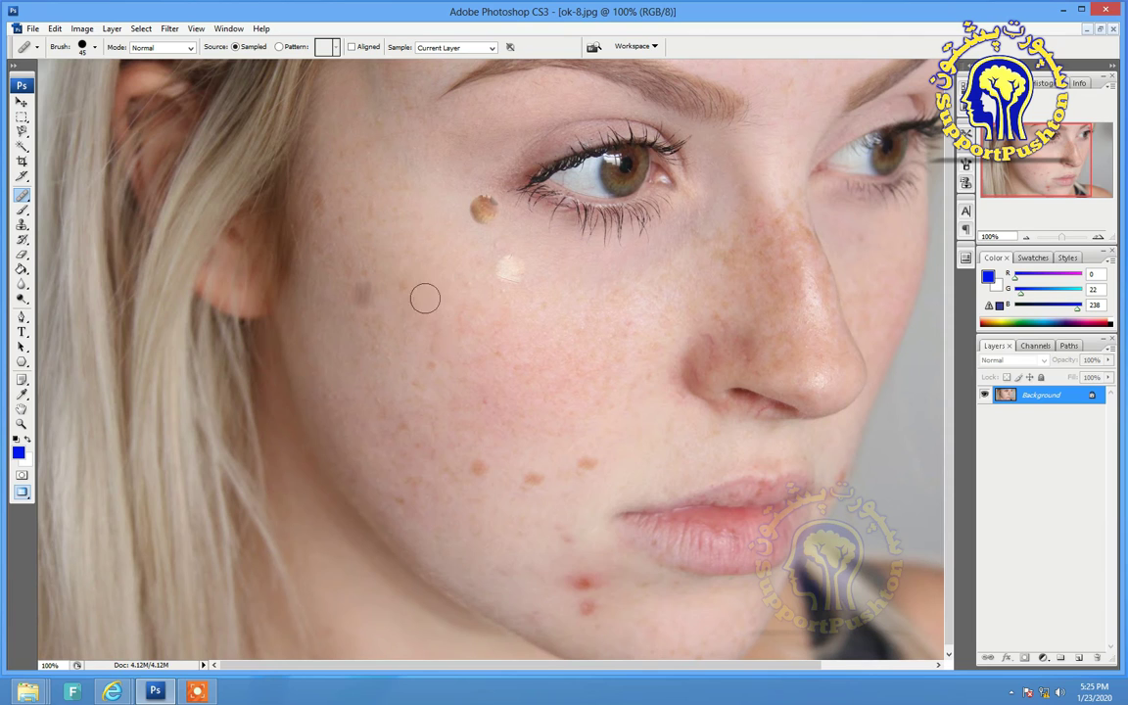
pyautogui.click(415, 292)
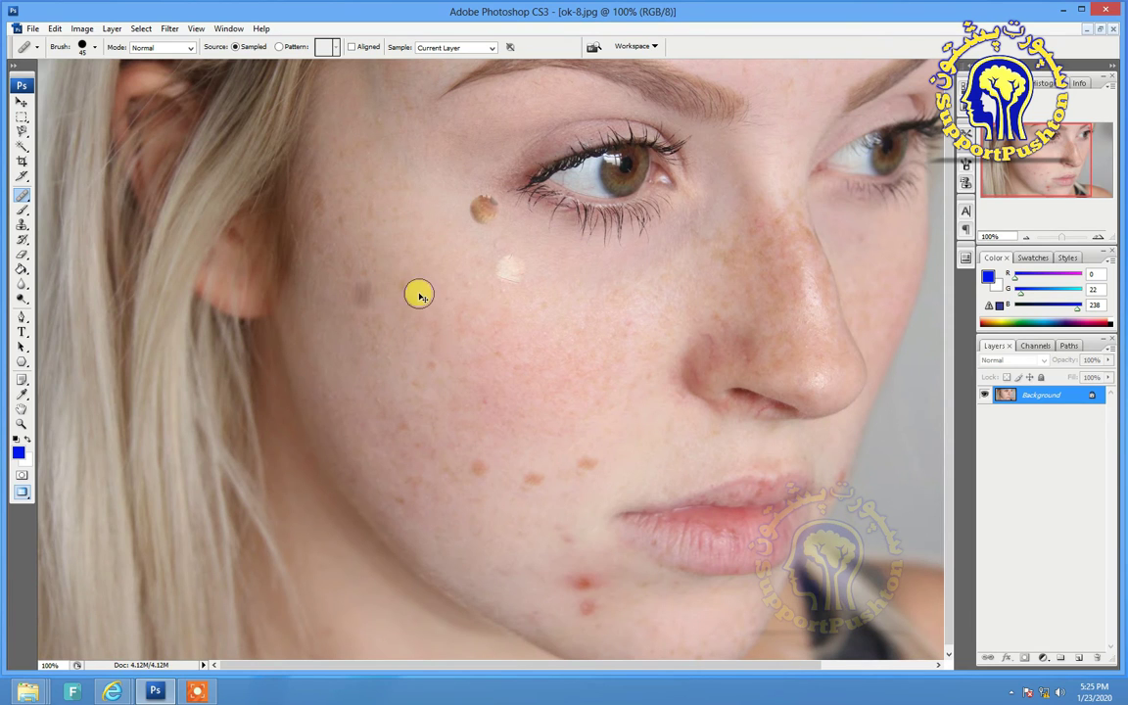
pyautogui.click(419, 294)
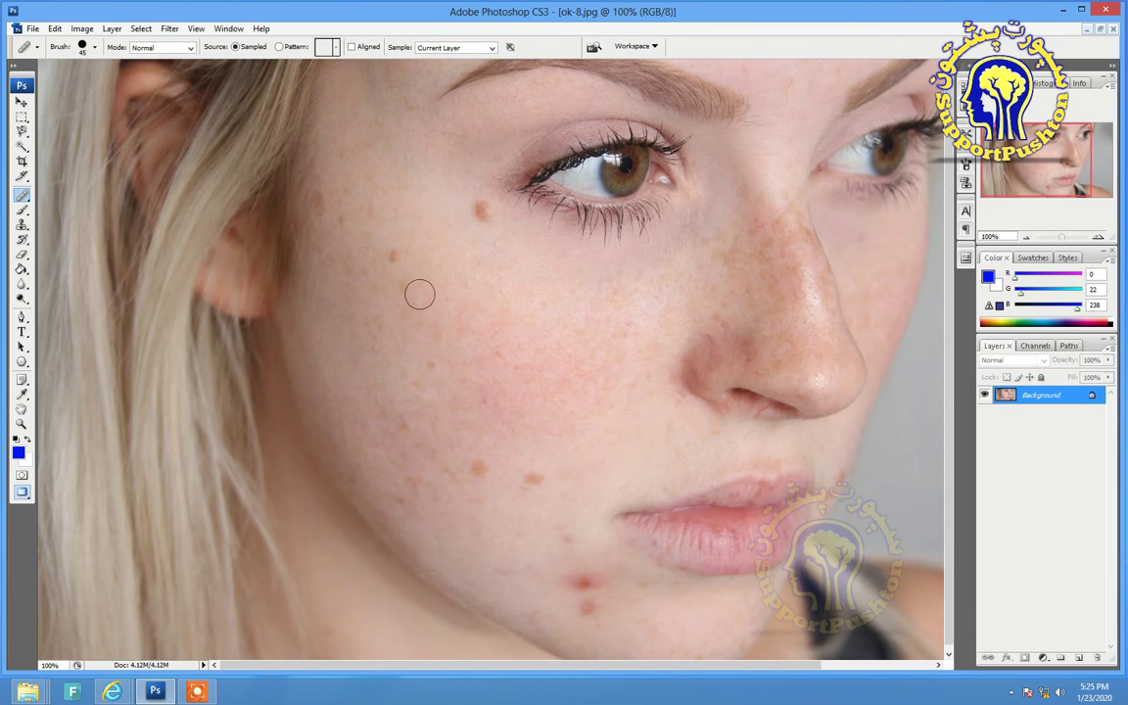
# - Heal the mole below the outer corner of the eye with the Healing Brush
pyautogui.click(477, 219)
pyautogui.click(479, 209)
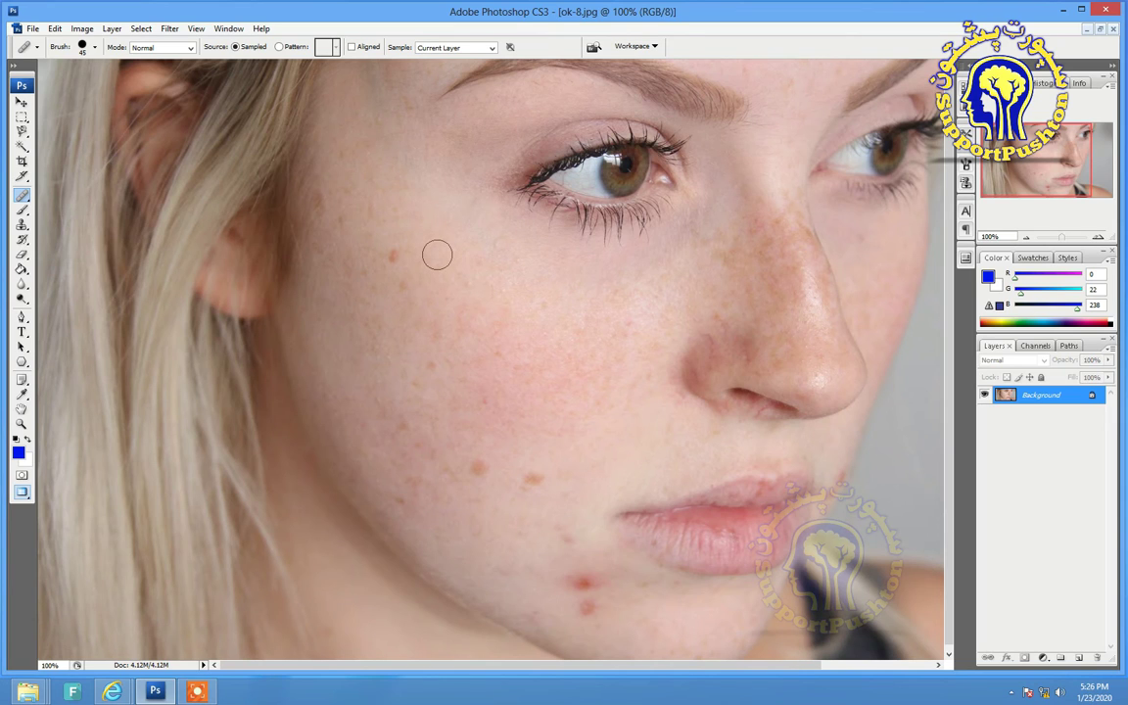
# - Activate the Patch tool in Source mode and outline the small mole on the upper cheek
pyautogui.click(21, 192)
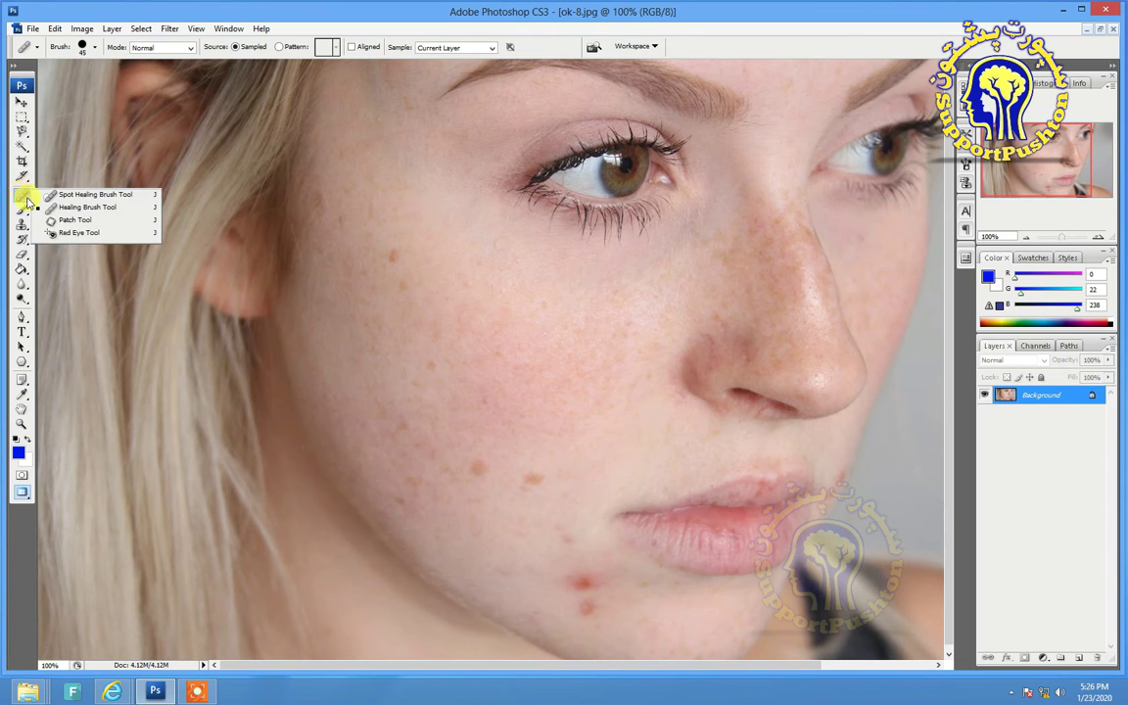
pyautogui.click(76, 221)
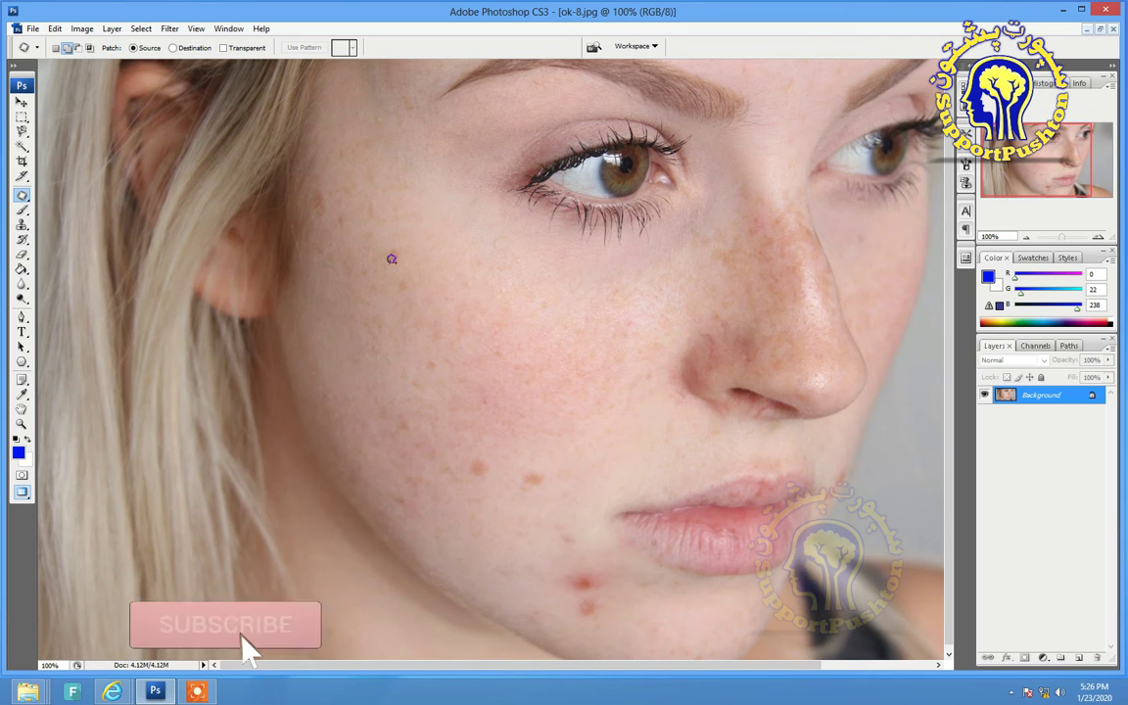
pyautogui.moveTo(381, 255); pyautogui.dragTo(406, 257)
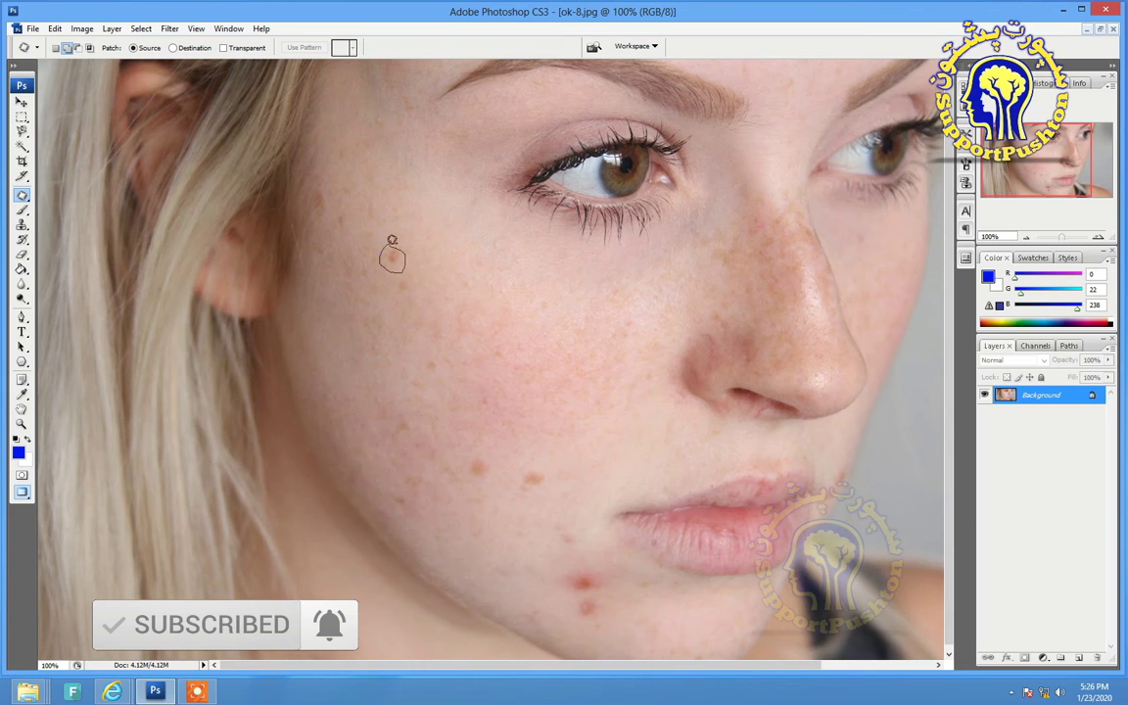
pyautogui.moveTo(391, 238); pyautogui.dragTo(400, 232)
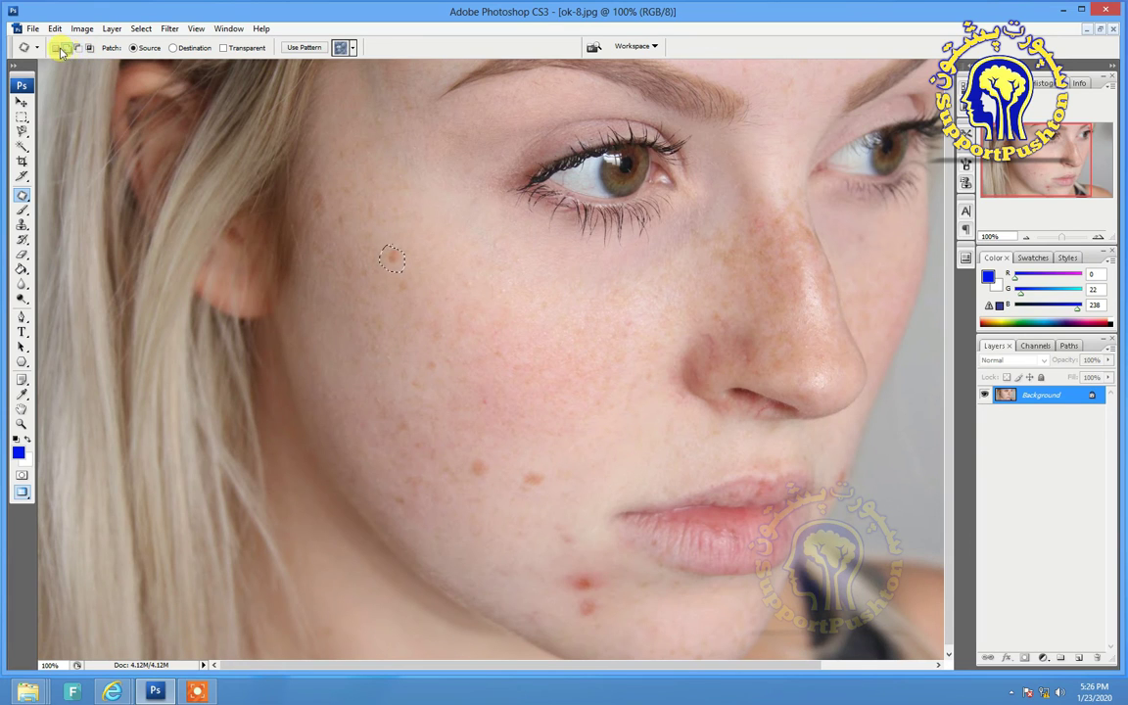
# - Try further Patch tool outlines on the cheek, and step back through history to undo the patching and healing edits
pyautogui.moveTo(411, 266)
pyautogui.mouseDown()
pyautogui.moveTo(436, 267)
pyautogui.moveTo(601, 175)
pyautogui.moveTo(625, 183)
pyautogui.moveTo(593, 183)
pyautogui.moveTo(586, 204)
pyautogui.moveTo(601, 235)
pyautogui.moveTo(456, 278)
pyautogui.moveTo(415, 304)
pyautogui.moveTo(395, 272)
pyautogui.moveTo(420, 249)
pyautogui.moveTo(392, 266)
pyautogui.mouseUp()
pyautogui.moveTo(616, 521)
pyautogui.mouseDown()
pyautogui.moveTo(642, 524)
pyautogui.moveTo(632, 526)
pyautogui.moveTo(520, 345)
pyautogui.moveTo(484, 244)
pyautogui.moveTo(432, 264)
pyautogui.mouseUp()
pyautogui.hotkey('ctrl', 'alt', 'z')
pyautogui.hotkey('ctrl', 'alt', 'z')
pyautogui.hotkey('ctrl', 'alt', 'z')
pyautogui.hotkey('ctrl', 'alt', 'z')
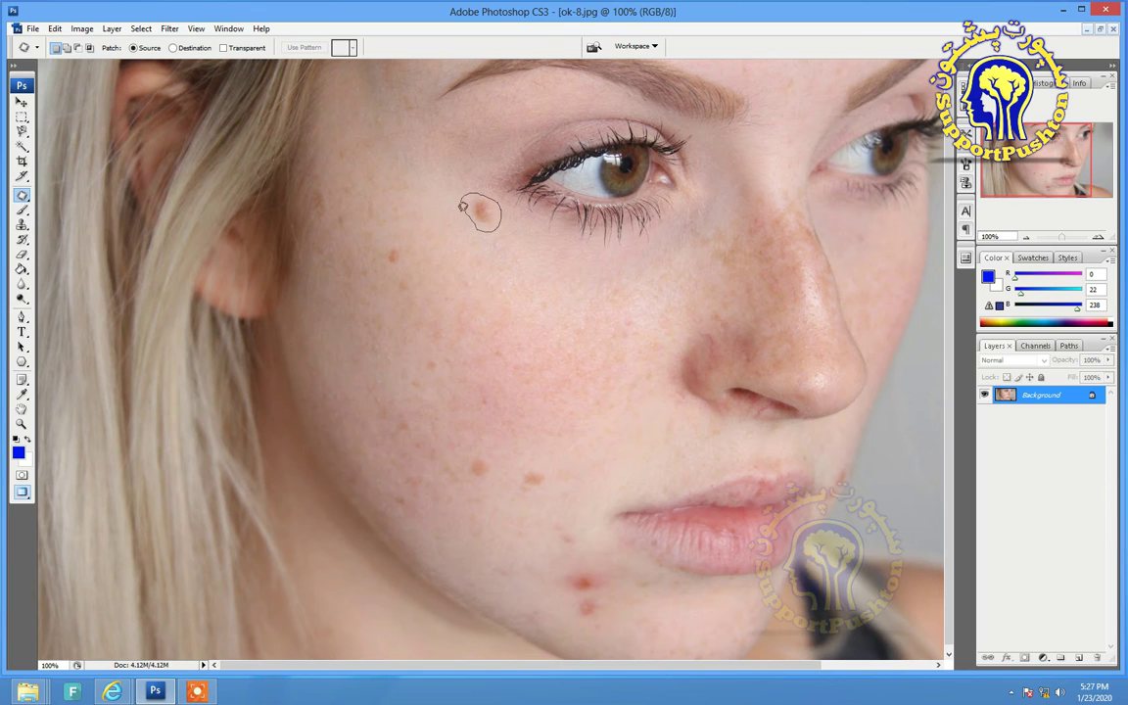
# - Outline the mole below the eye, patch it with the clean skin beside it, and deselect
pyautogui.moveTo(468, 210)
pyautogui.mouseDown()
pyautogui.moveTo(468, 261)
pyautogui.moveTo(468, 243)
pyautogui.moveTo(458, 266)
pyautogui.moveTo(452, 246)
pyautogui.mouseUp()
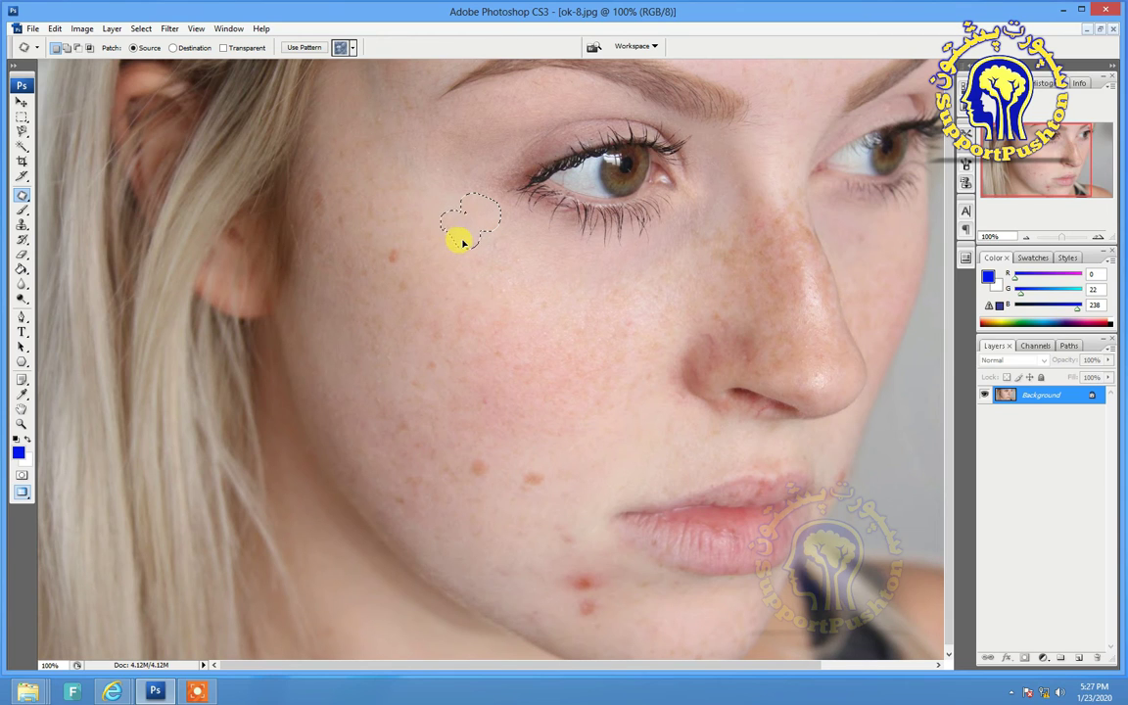
pyautogui.moveTo(446, 242); pyautogui.dragTo(458, 227)
pyautogui.moveTo(454, 249); pyautogui.dragTo(454, 242)
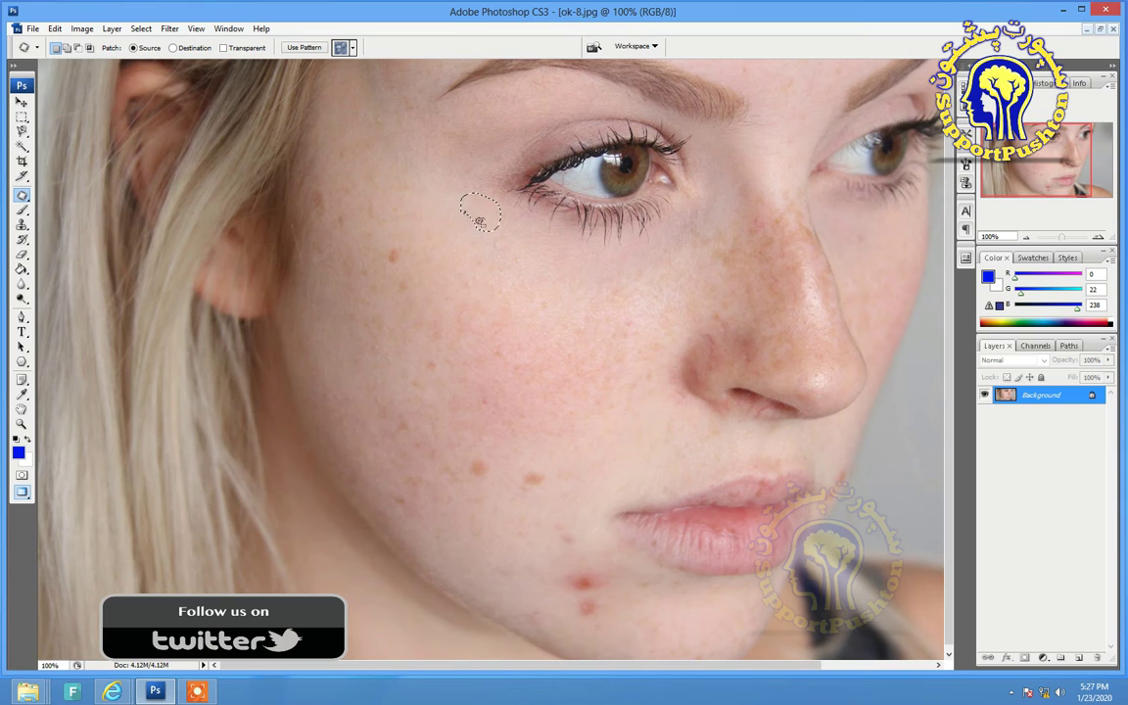
pyautogui.hotkey('ctrl', 'd')
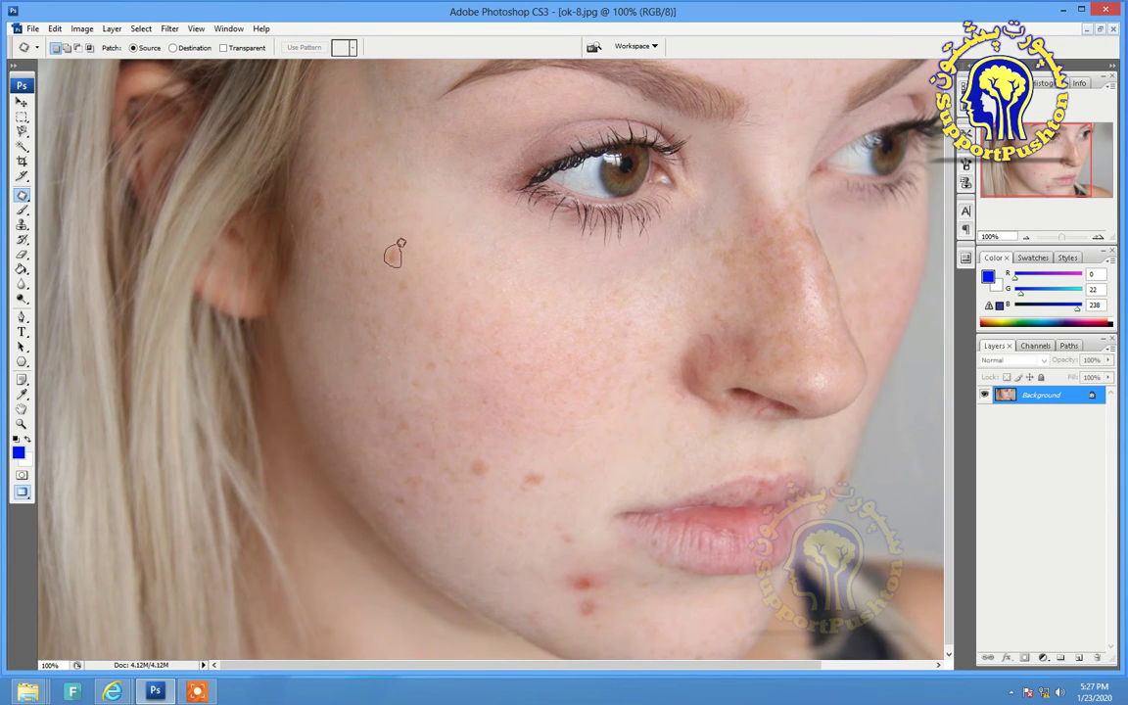
# - Outline the small mole on the upper cheek, patch it with clean skin, and deselect
pyautogui.moveTo(396, 240)
pyautogui.mouseDown()
pyautogui.moveTo(398, 255)
pyautogui.moveTo(428, 255)
pyautogui.moveTo(573, 211)
pyautogui.mouseUp()
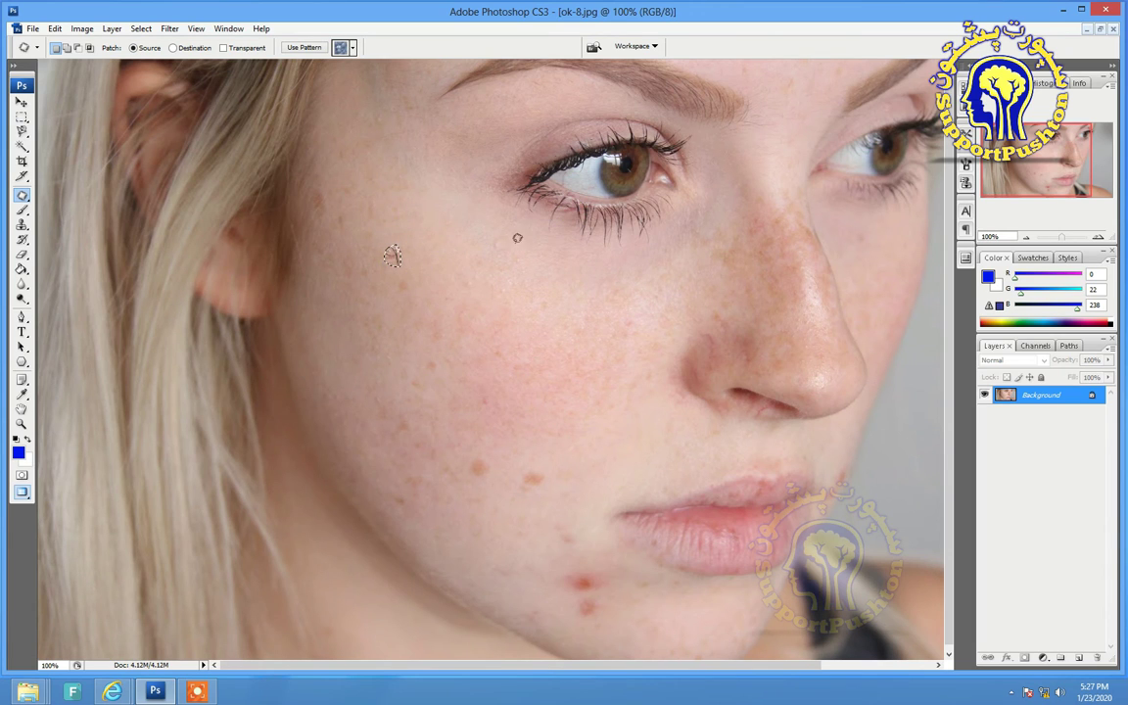
pyautogui.click(477, 252)
pyautogui.moveTo(396, 241)
pyautogui.mouseDown()
pyautogui.moveTo(388, 252)
pyautogui.moveTo(411, 256)
pyautogui.moveTo(392, 251)
pyautogui.mouseUp()
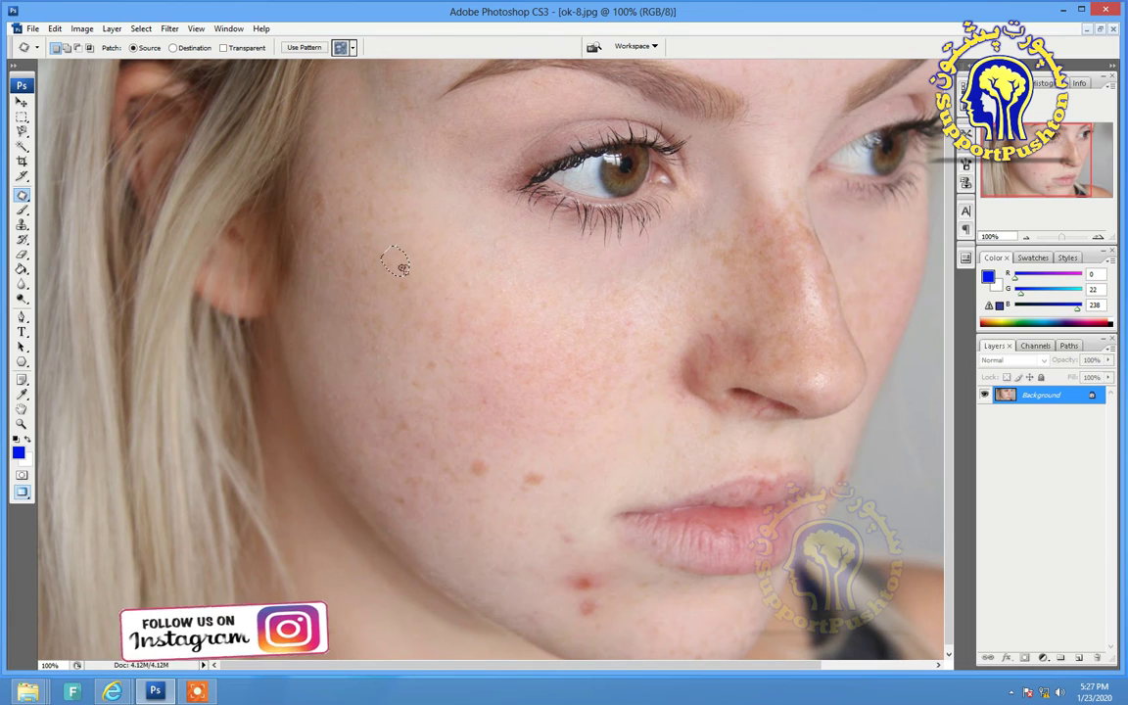
pyautogui.moveTo(402, 268); pyautogui.dragTo(390, 252)
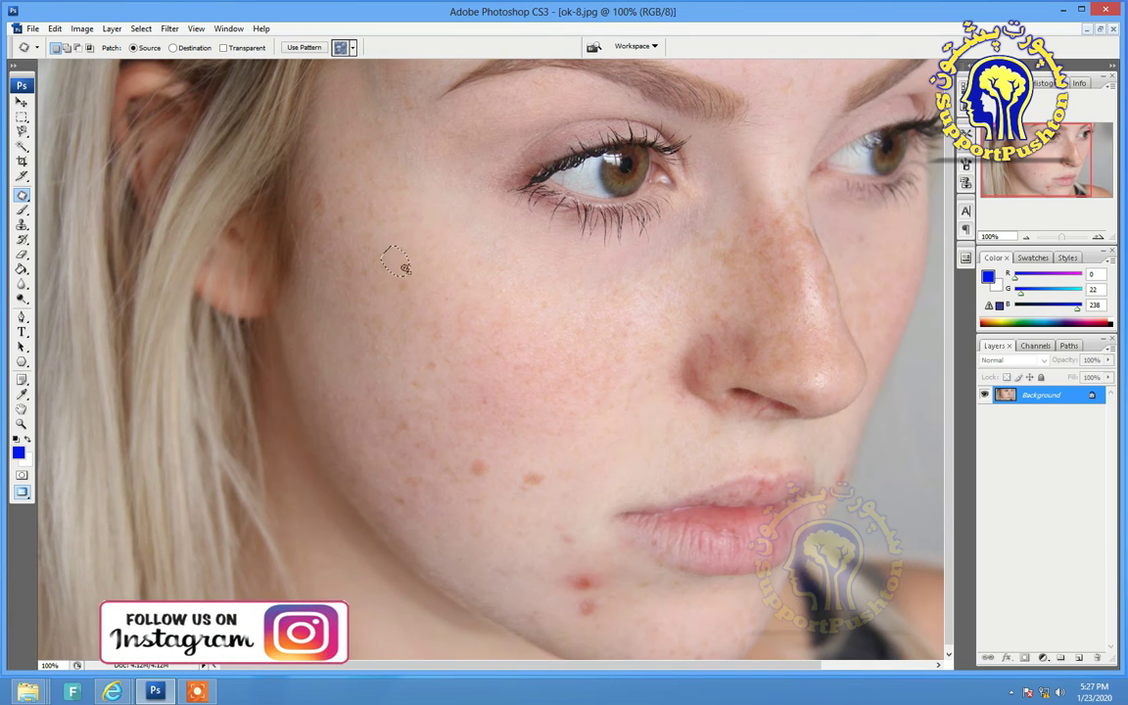
pyautogui.click(375, 274)
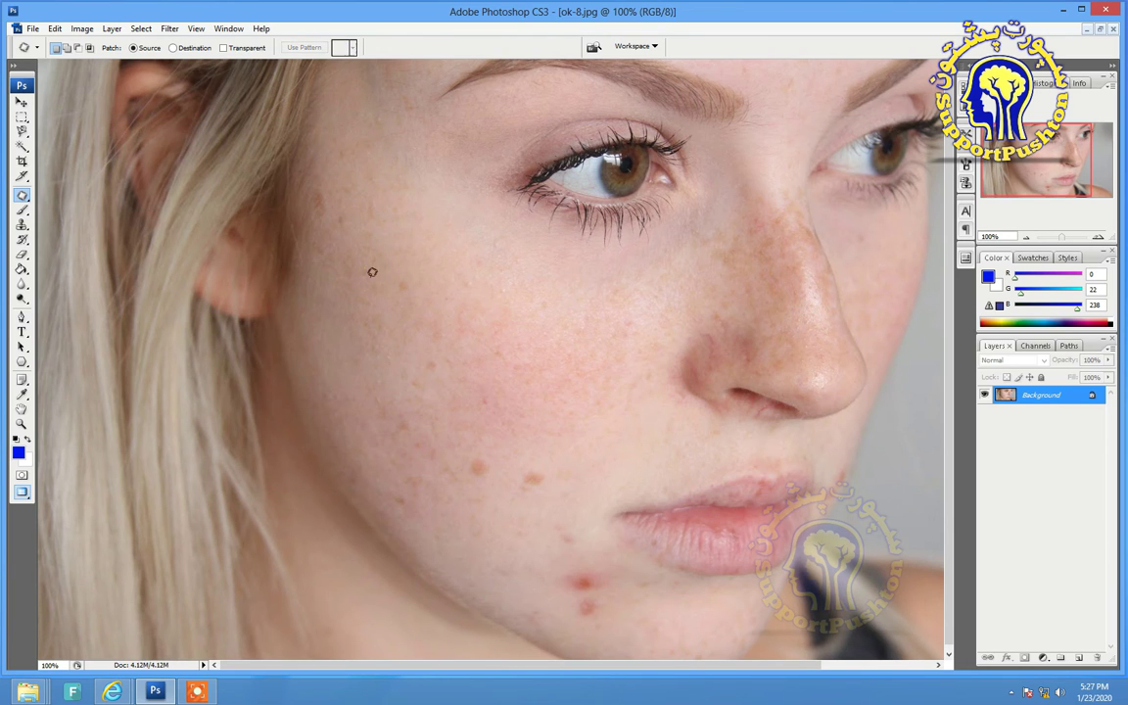
# - Draw another patch outline on the upper cheek and step back through history to undo the mole patches
pyautogui.moveTo(415, 224)
pyautogui.mouseDown()
pyautogui.moveTo(418, 252)
pyautogui.moveTo(427, 251)
pyautogui.mouseUp()
pyautogui.hotkey('ctrl', 'alt', 'z')
pyautogui.hotkey('ctrl', 'alt', 'z')
pyautogui.hotkey('ctrl', 'alt', 'z')
pyautogui.hotkey('ctrl', 'alt', 'z')
# - Outline the mole below the eye and the cheek mole one after the other in new-selection mode
pyautogui.moveTo(463, 202)
pyautogui.mouseDown()
pyautogui.moveTo(493, 219)
pyautogui.moveTo(464, 208)
pyautogui.moveTo(473, 232)
pyautogui.moveTo(477, 212)
pyautogui.moveTo(467, 207)
pyautogui.moveTo(497, 233)
pyautogui.moveTo(500, 194)
pyautogui.moveTo(479, 192)
pyautogui.mouseUp()
pyautogui.hotkey('ctrl', 'd')
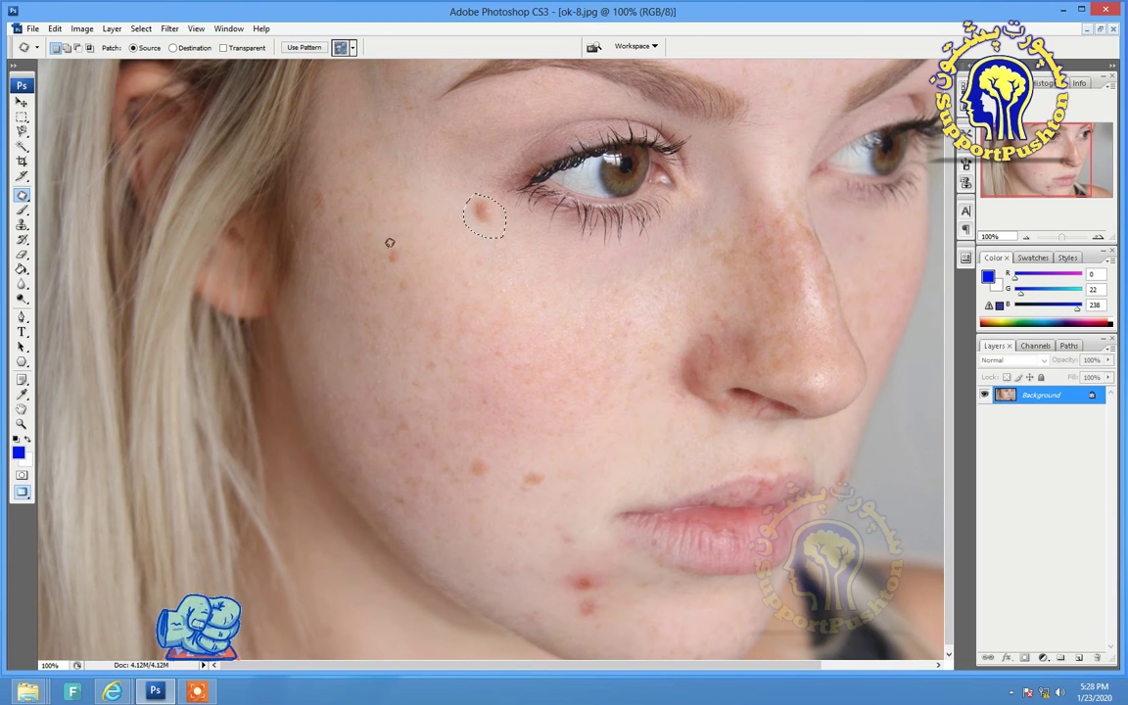
pyautogui.moveTo(389, 254)
pyautogui.mouseDown()
pyautogui.moveTo(397, 260)
pyautogui.moveTo(384, 241)
pyautogui.moveTo(380, 252)
pyautogui.mouseUp()
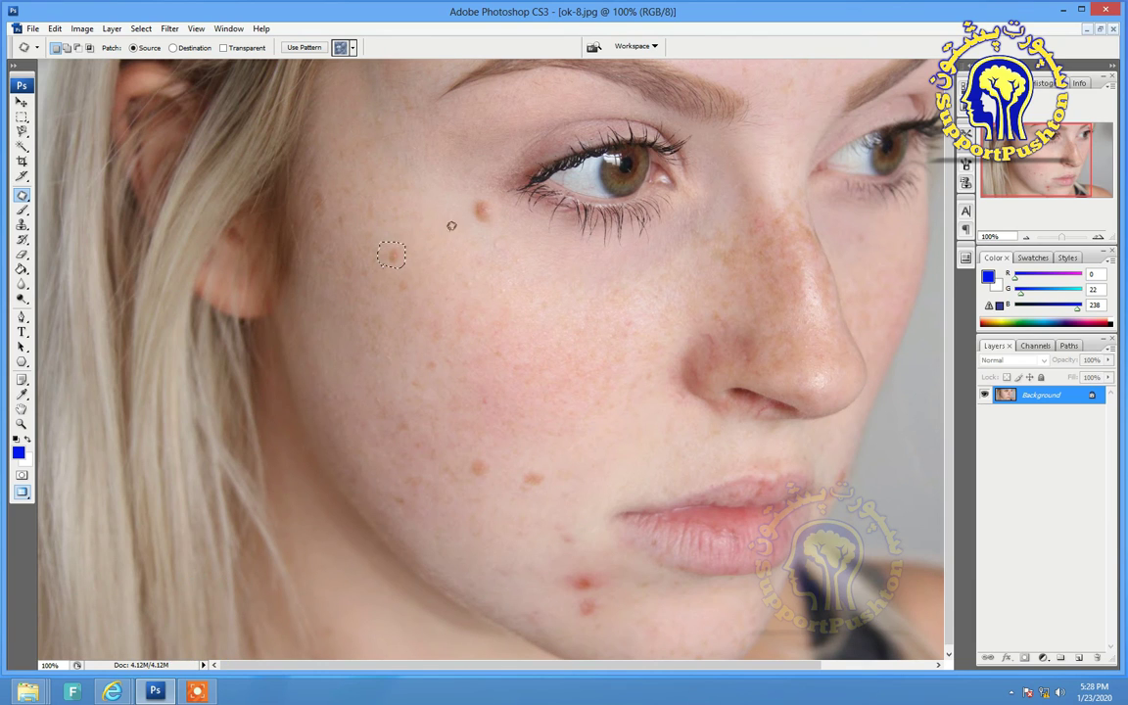
# - Outline the eye mole and the cheek mole together in add-to-selection mode, patch both with clean skin, and deselect
pyautogui.moveTo(471, 200)
pyautogui.mouseDown()
pyautogui.moveTo(470, 212)
pyautogui.moveTo(480, 193)
pyautogui.mouseUp()
pyautogui.click(66, 47)
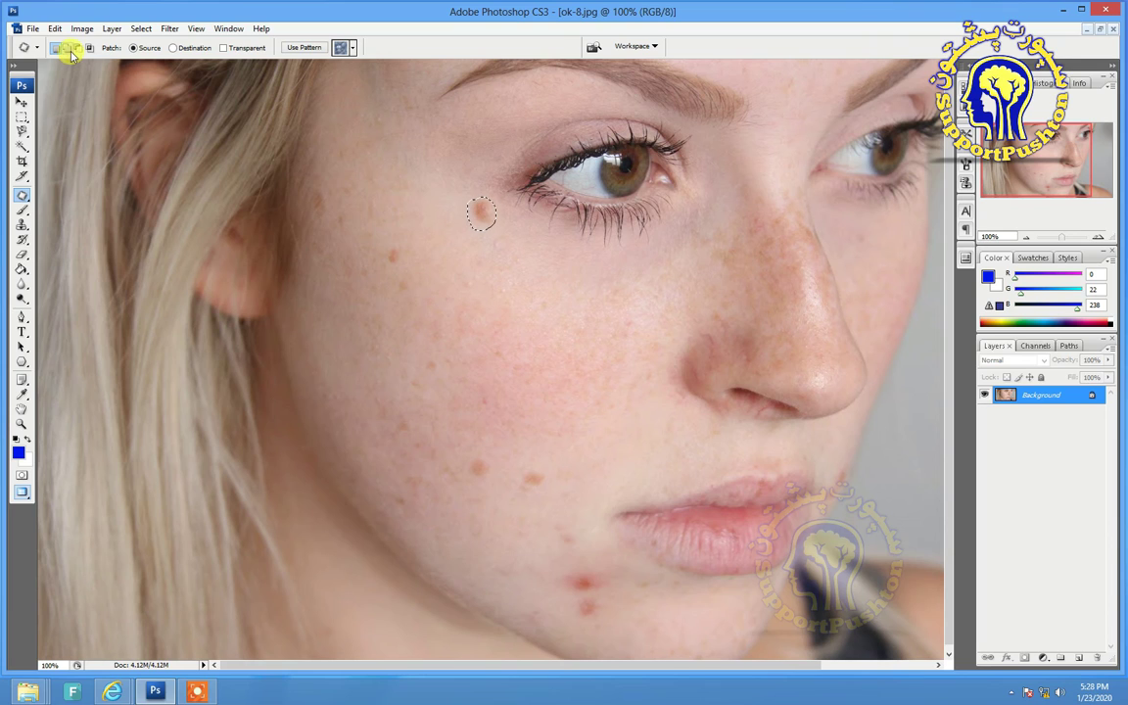
pyautogui.moveTo(409, 256)
pyautogui.mouseDown()
pyautogui.moveTo(393, 242)
pyautogui.moveTo(399, 260)
pyautogui.mouseUp()
pyautogui.click(391, 269)
pyautogui.moveTo(394, 271); pyautogui.dragTo(397, 311)
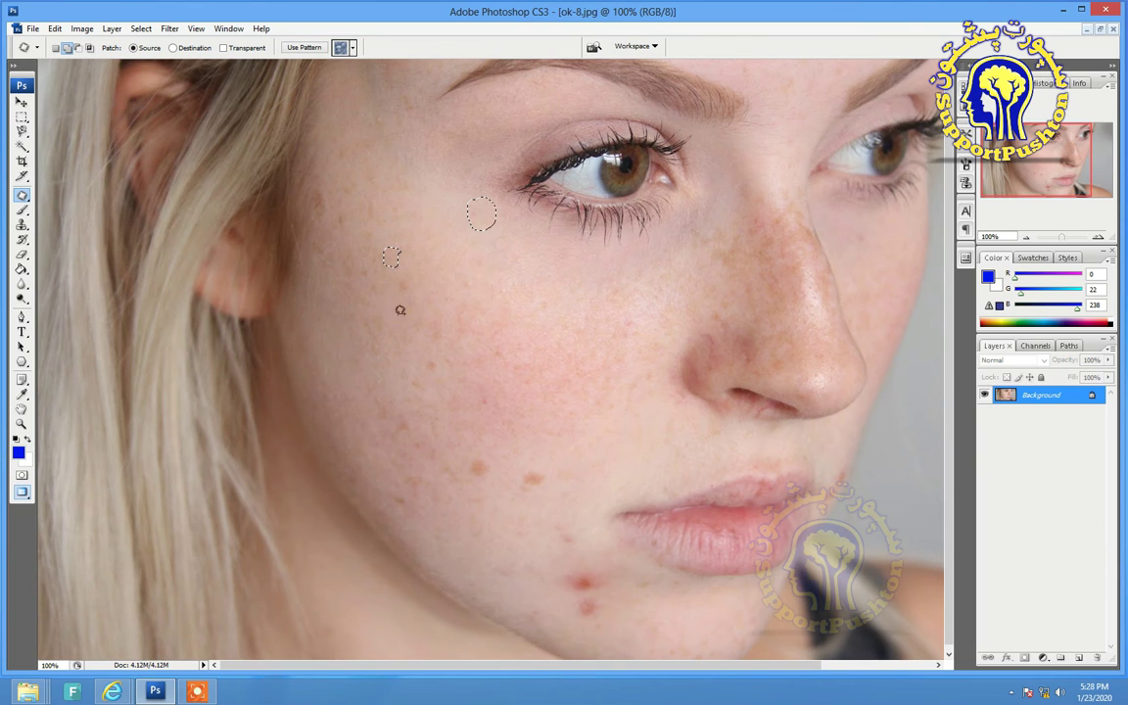
pyautogui.click(383, 245)
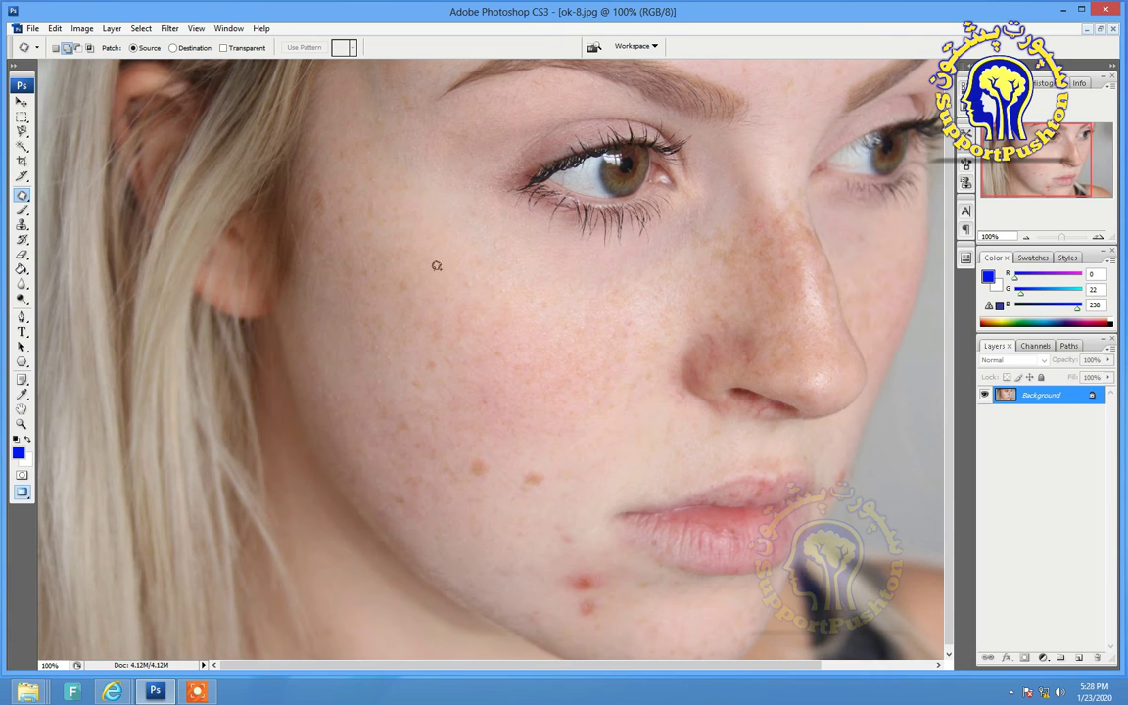
# - Zoom in to 300% to inspect the patched skin beside the eye, and zoom back out to 66.67%
pyautogui.click(447, 270)
pyautogui.click(447, 270)
pyautogui.click(447, 270)
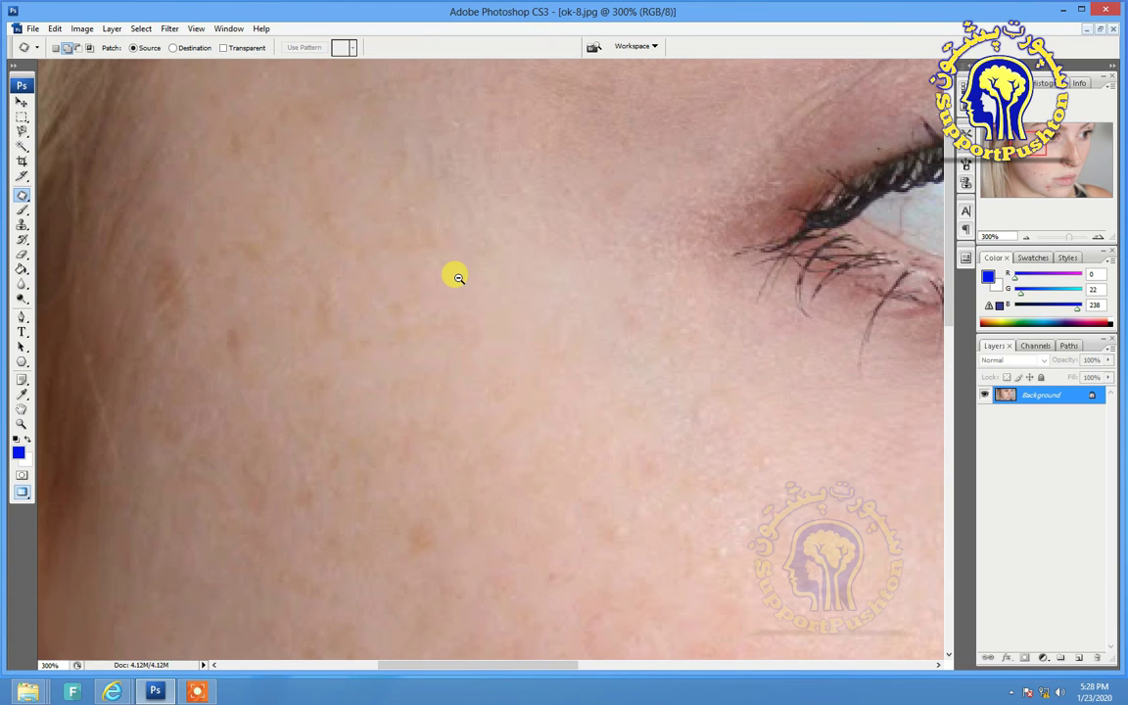
pyautogui.keyDown('alt'); pyautogui.click(458, 277); pyautogui.keyUp('alt')
pyautogui.keyDown('alt'); pyautogui.click(458, 277); pyautogui.keyUp('alt')
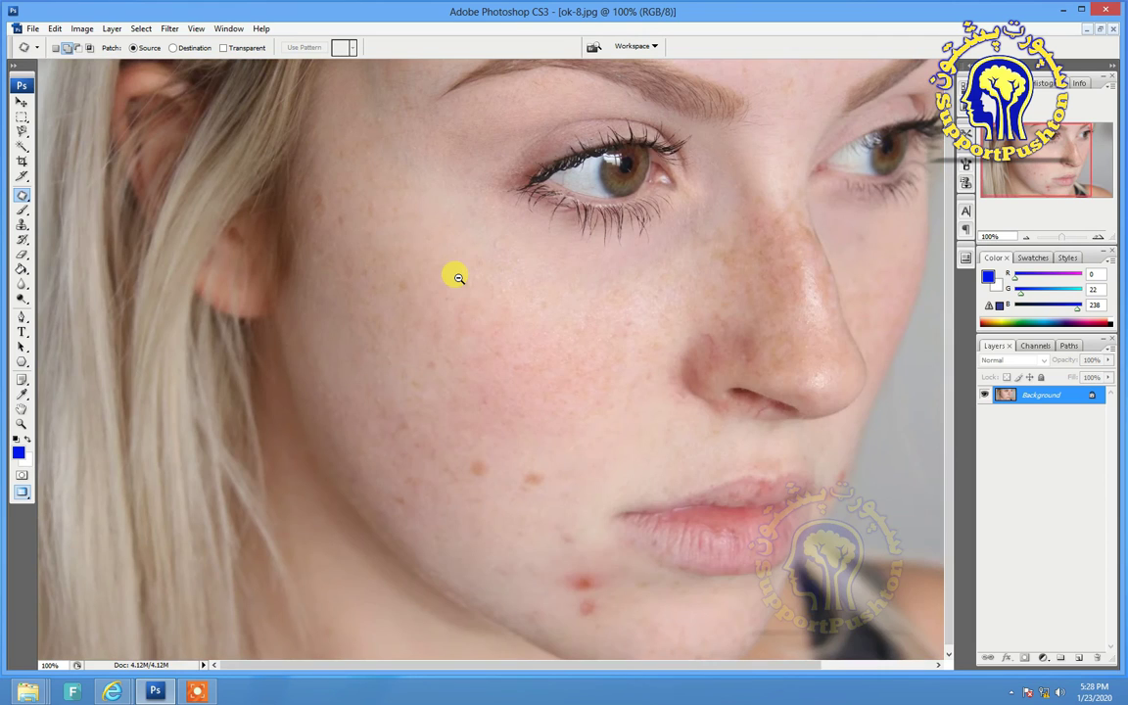
pyautogui.keyDown('alt'); pyautogui.click(458, 277); pyautogui.keyUp('alt')
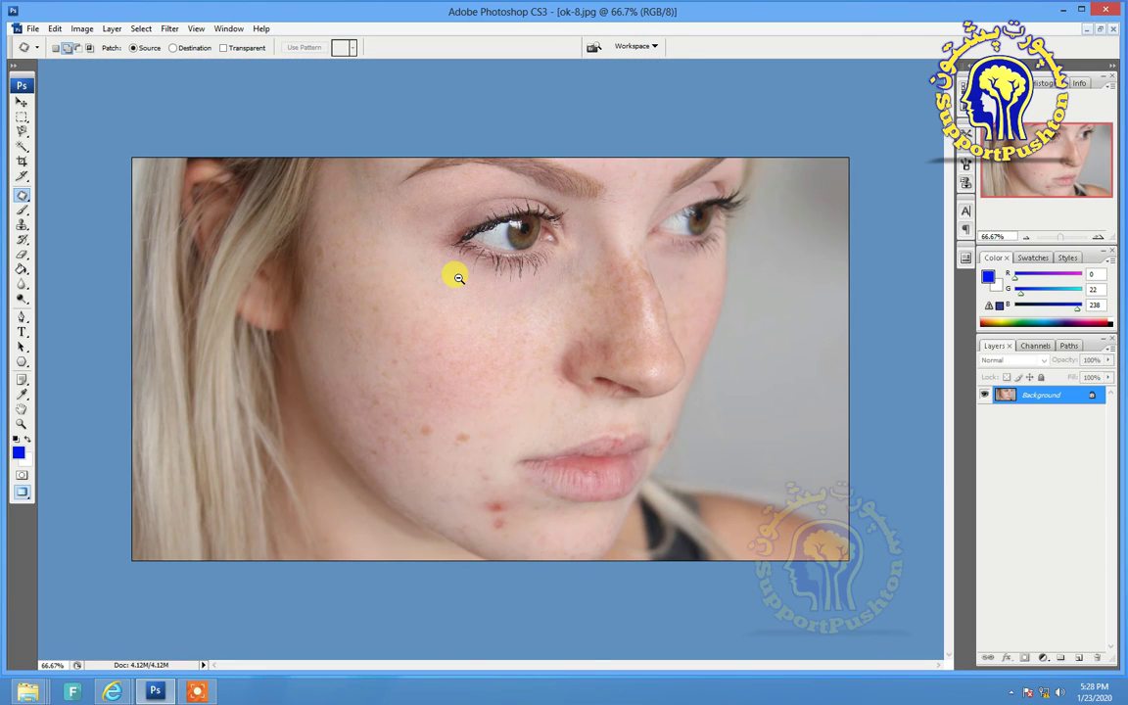
pyautogui.click(458, 277)
pyautogui.click(458, 277)
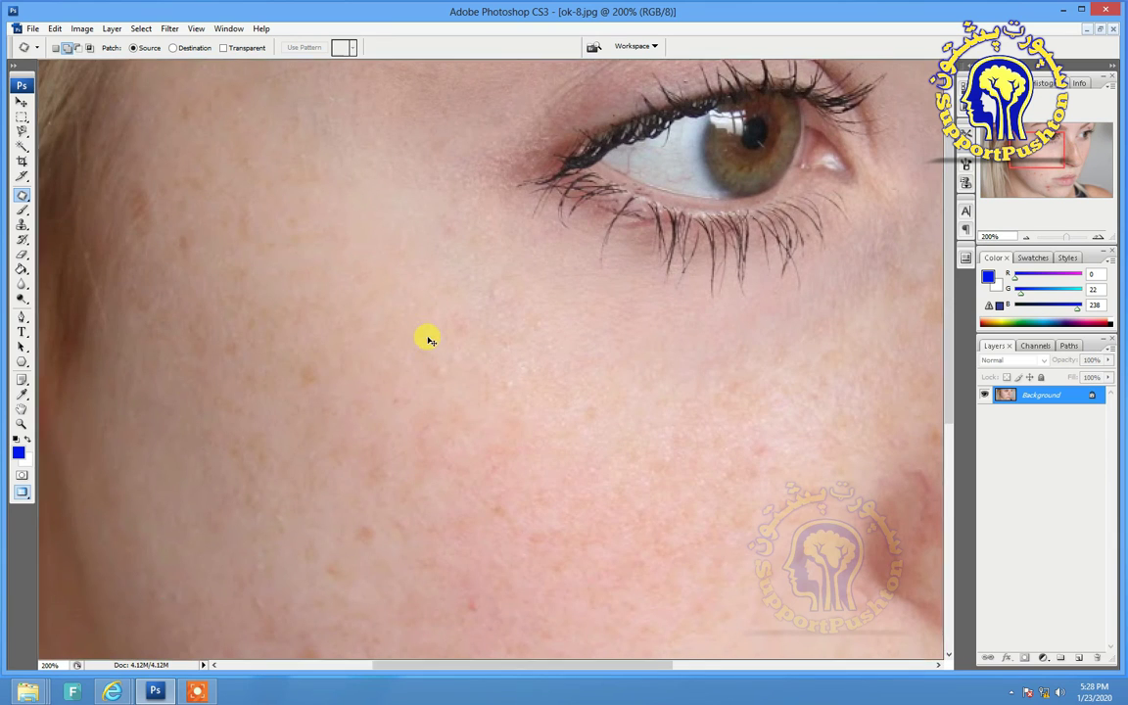
pyautogui.hotkey('ctrl', '+')
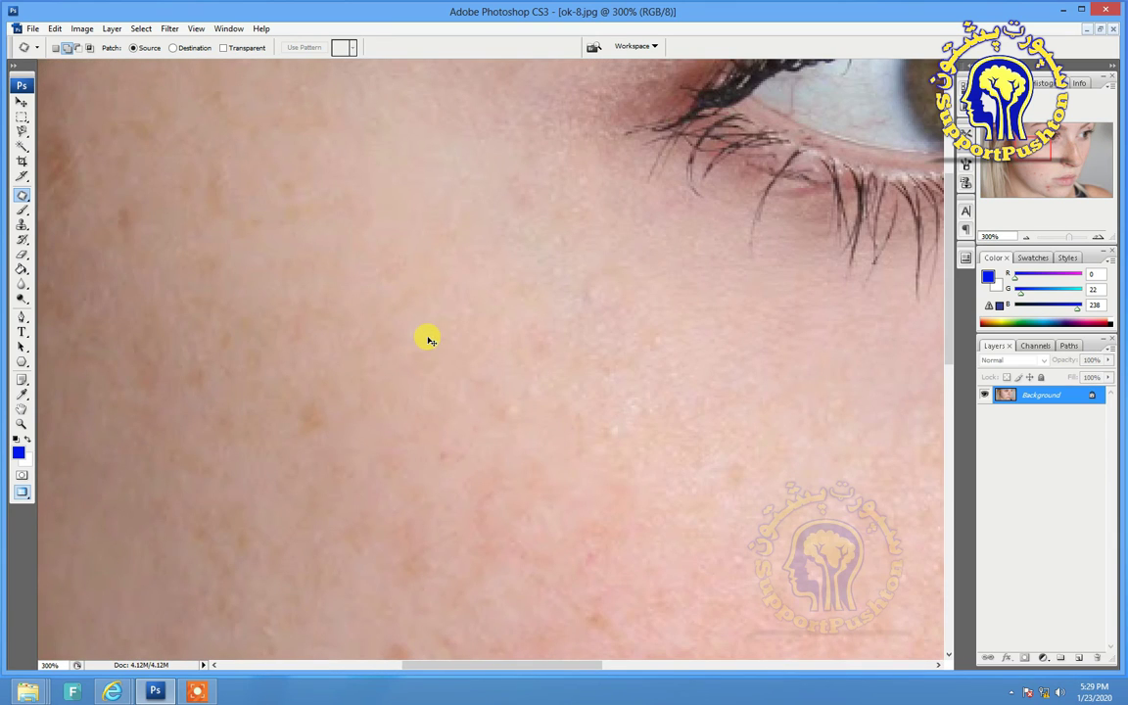
pyautogui.keyDown('ctrl'); pyautogui.keyDown('alt'); pyautogui.click(428, 337); pyautogui.keyUp('alt'); pyautogui.keyUp('ctrl')
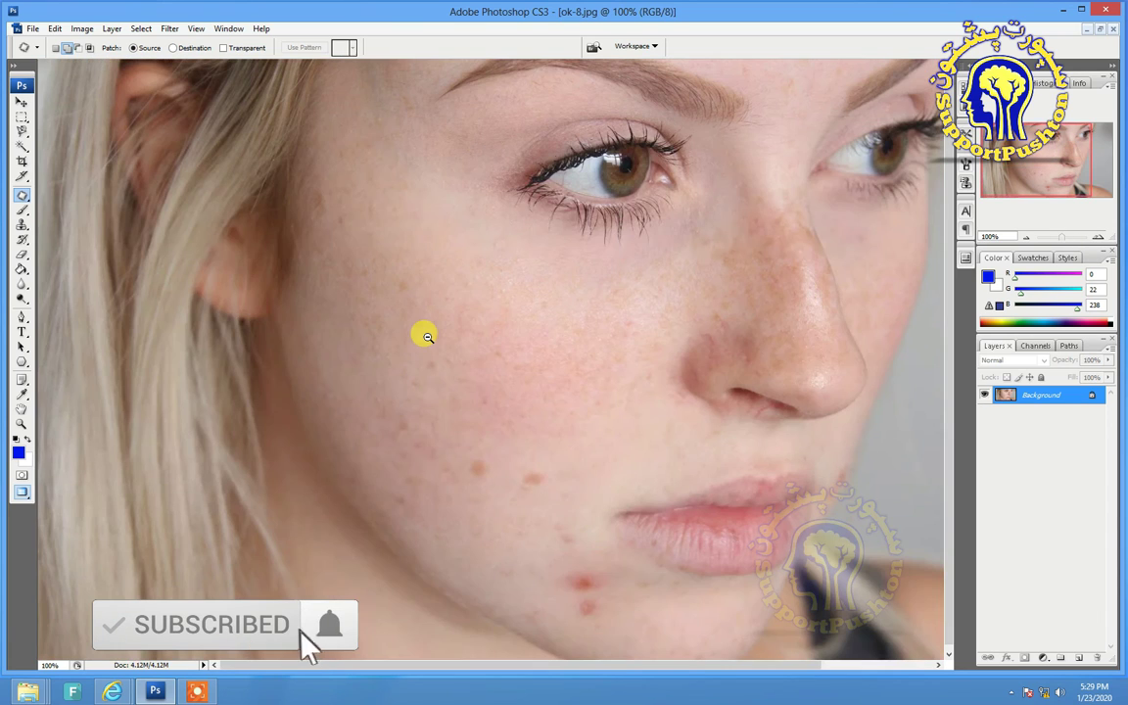
pyautogui.keyDown('ctrl'); pyautogui.keyDown('alt'); pyautogui.click(426, 335); pyautogui.keyUp('alt'); pyautogui.keyUp('ctrl')
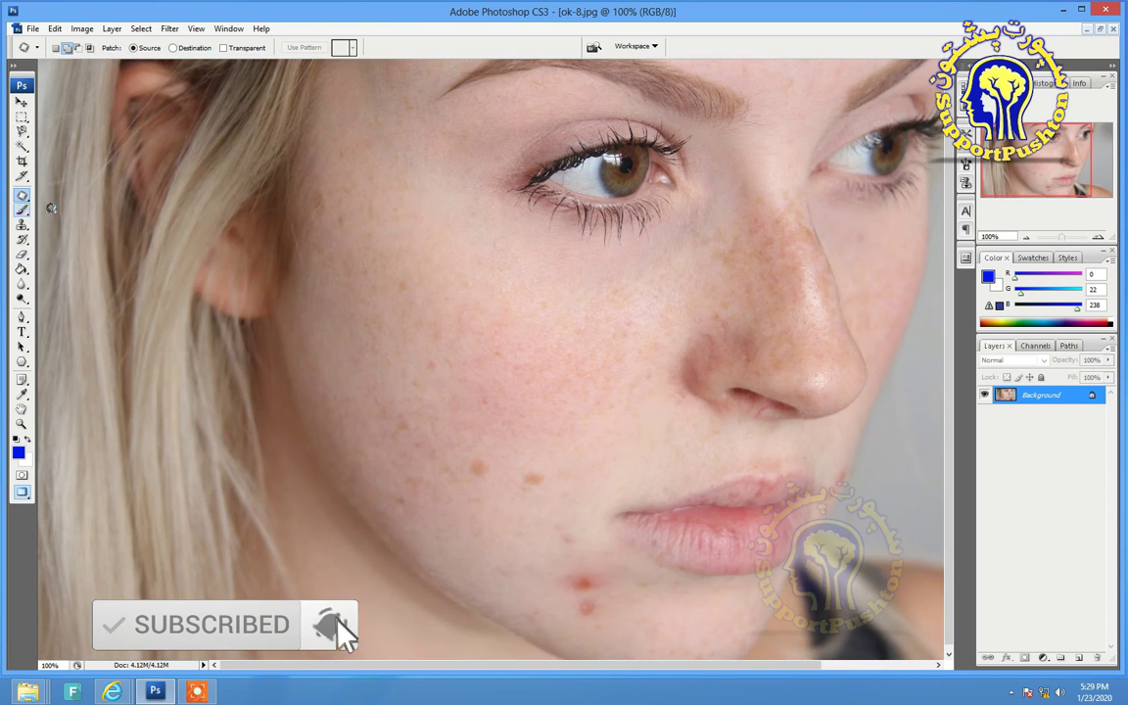
# - Darken the pupil of the nearer eye with the Red Eye tool at 50% pupil size and 50% darken amount
pyautogui.click(22, 196)
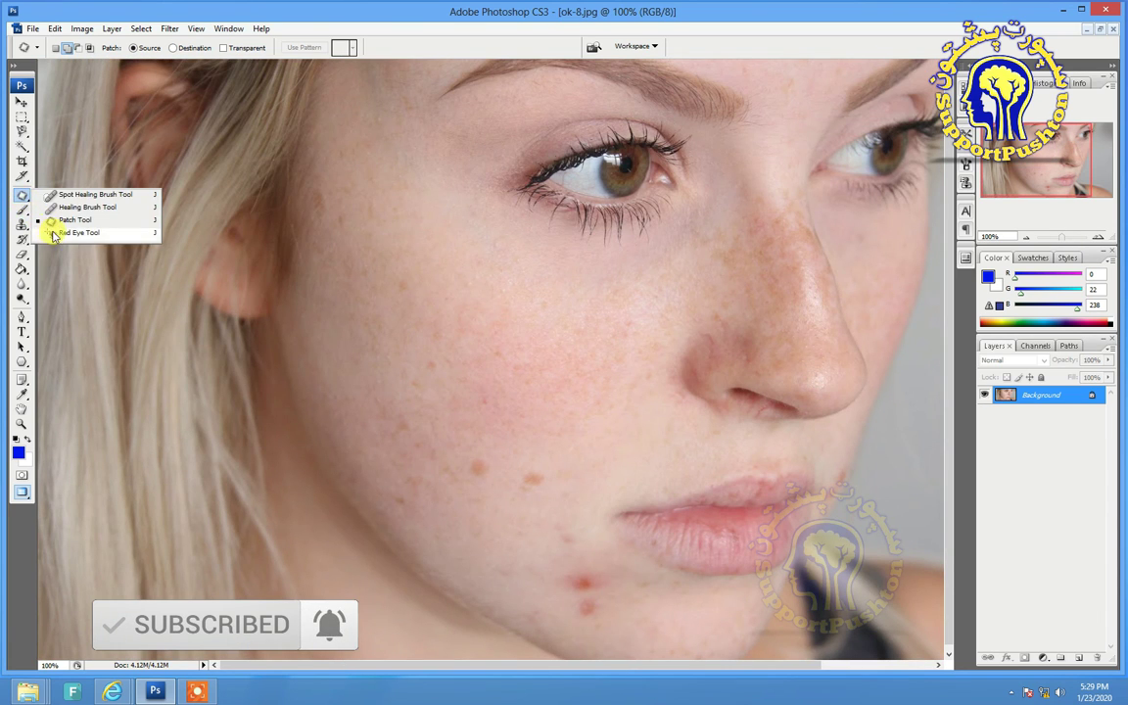
pyautogui.click(88, 233)
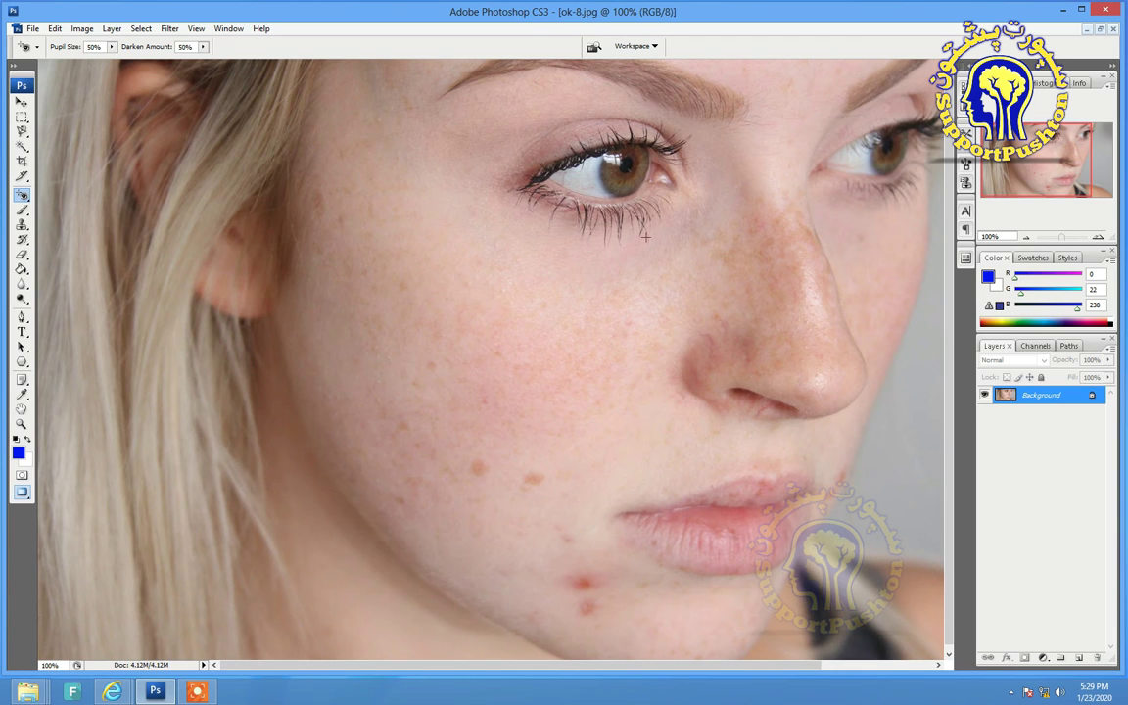
pyautogui.click(22, 200)
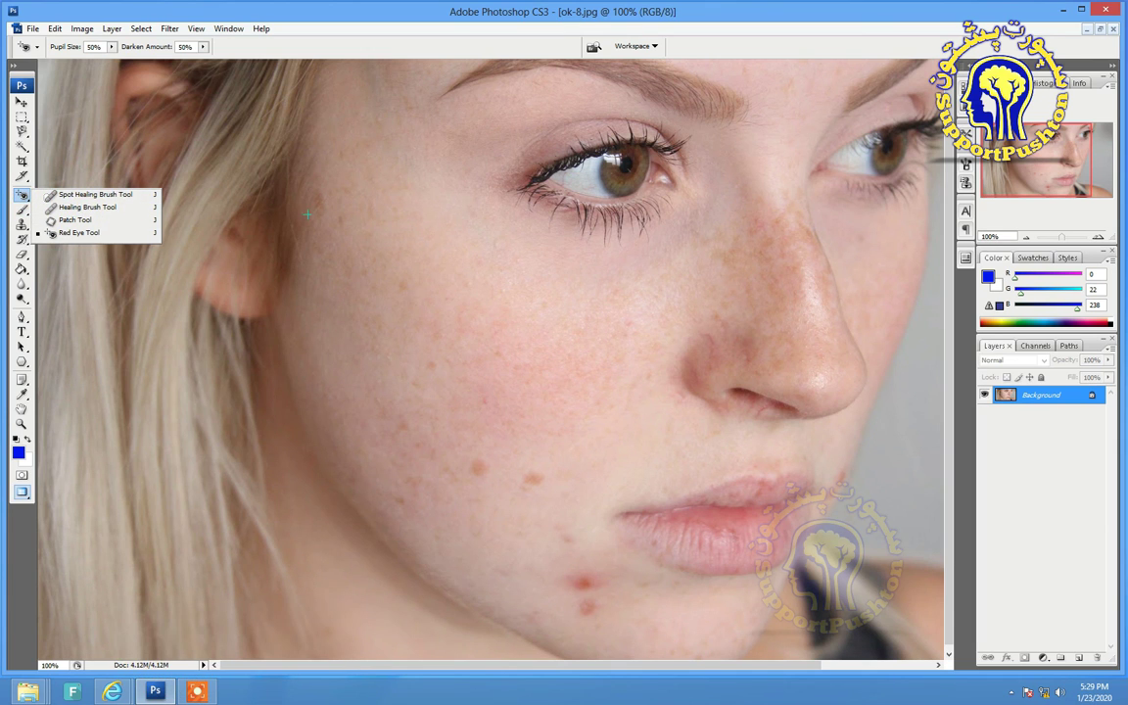
pyautogui.click(622, 241)
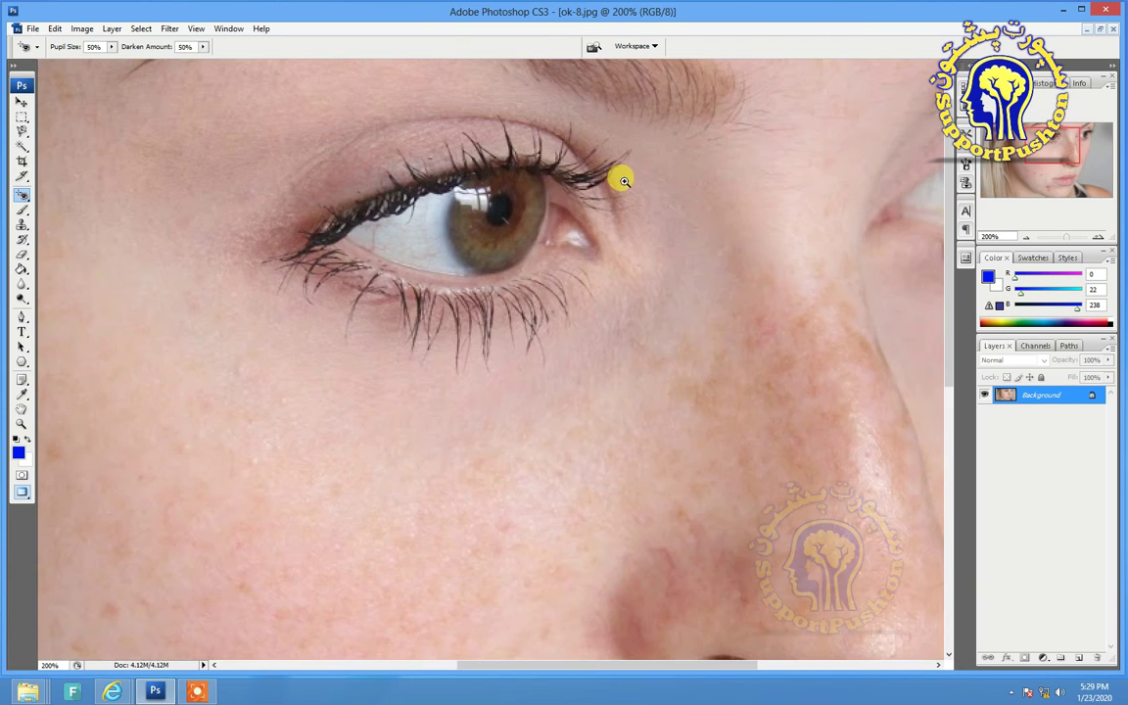
pyautogui.click(528, 214)
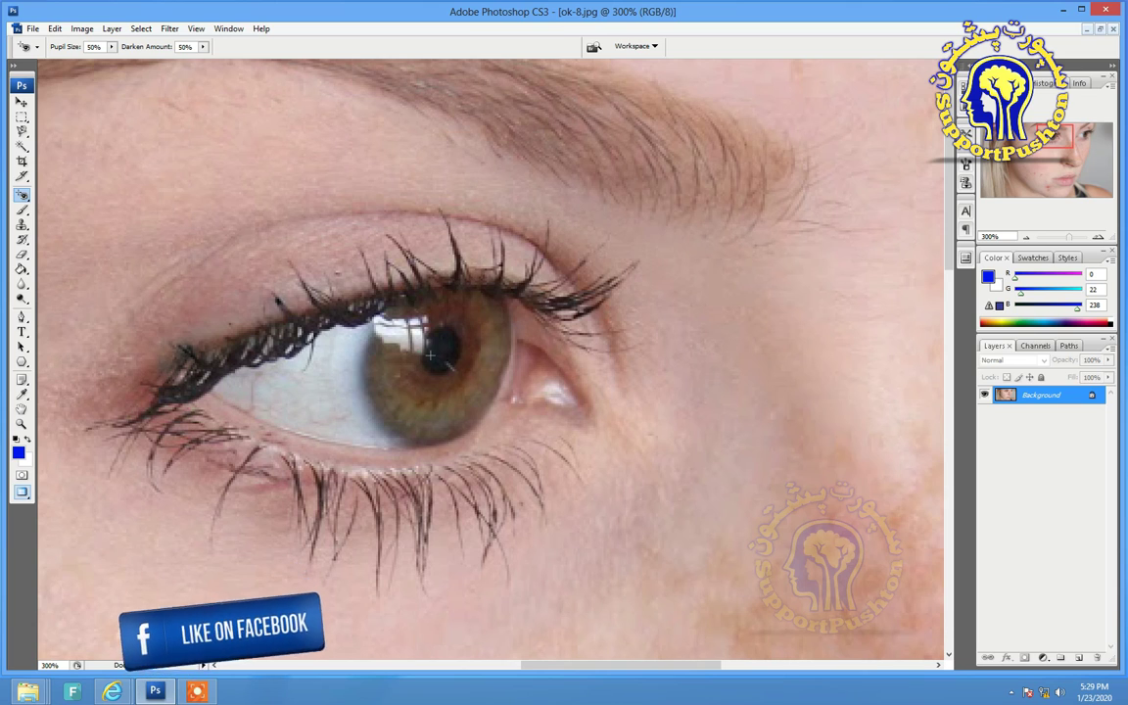
pyautogui.click(446, 372)
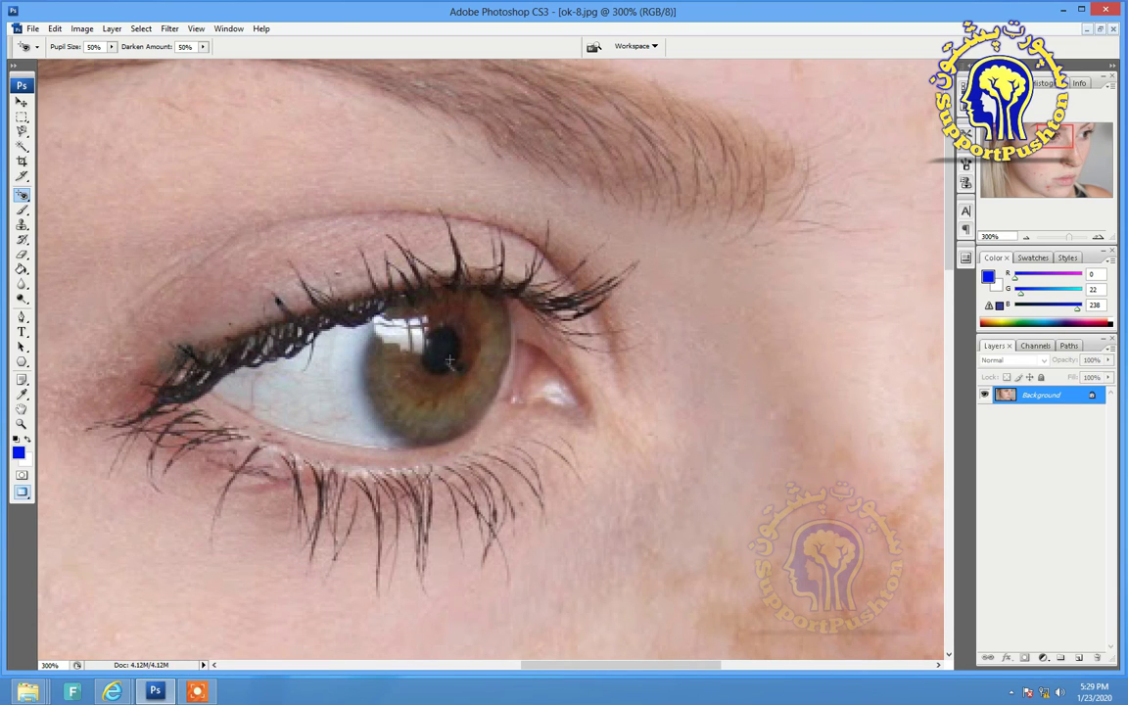
pyautogui.click(448, 354)
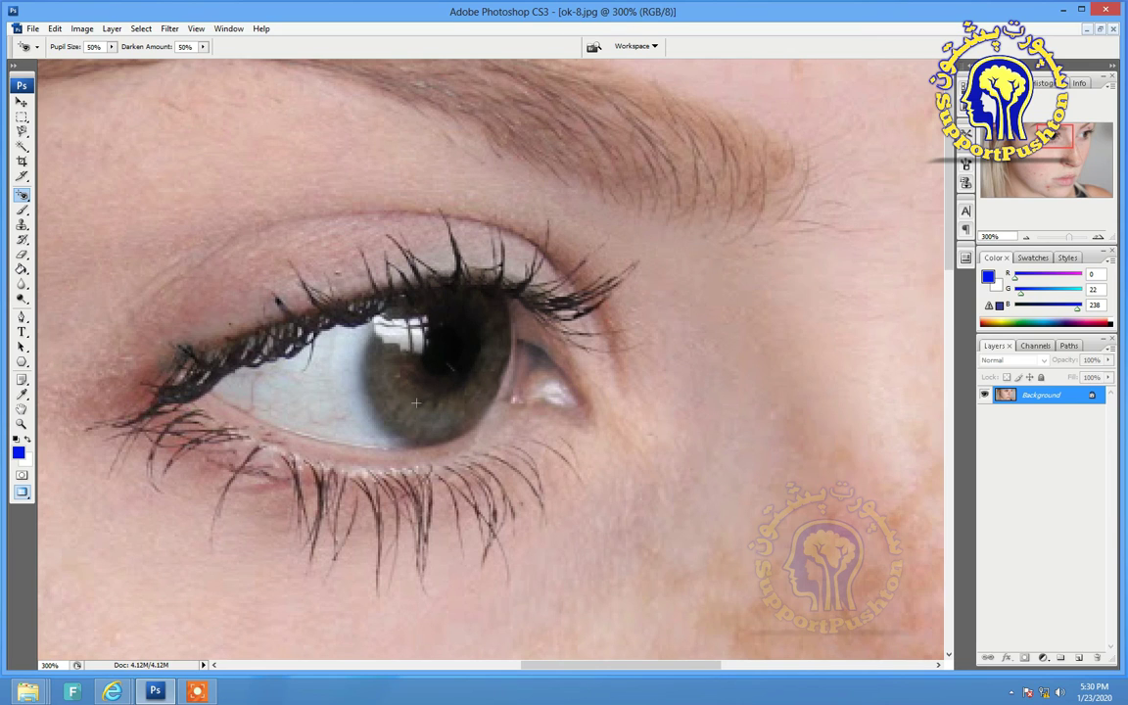
# - Try further Red Eye corrections at several points in and around the pupil of the same eye
pyautogui.click(449, 373)
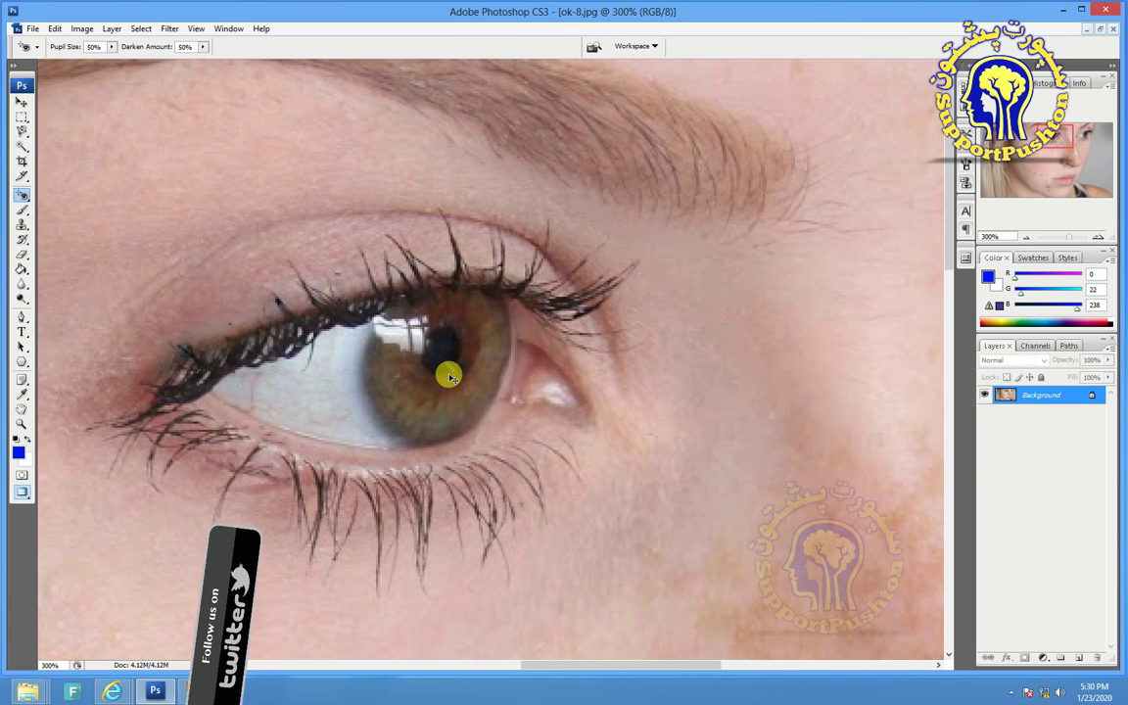
pyautogui.click(460, 335)
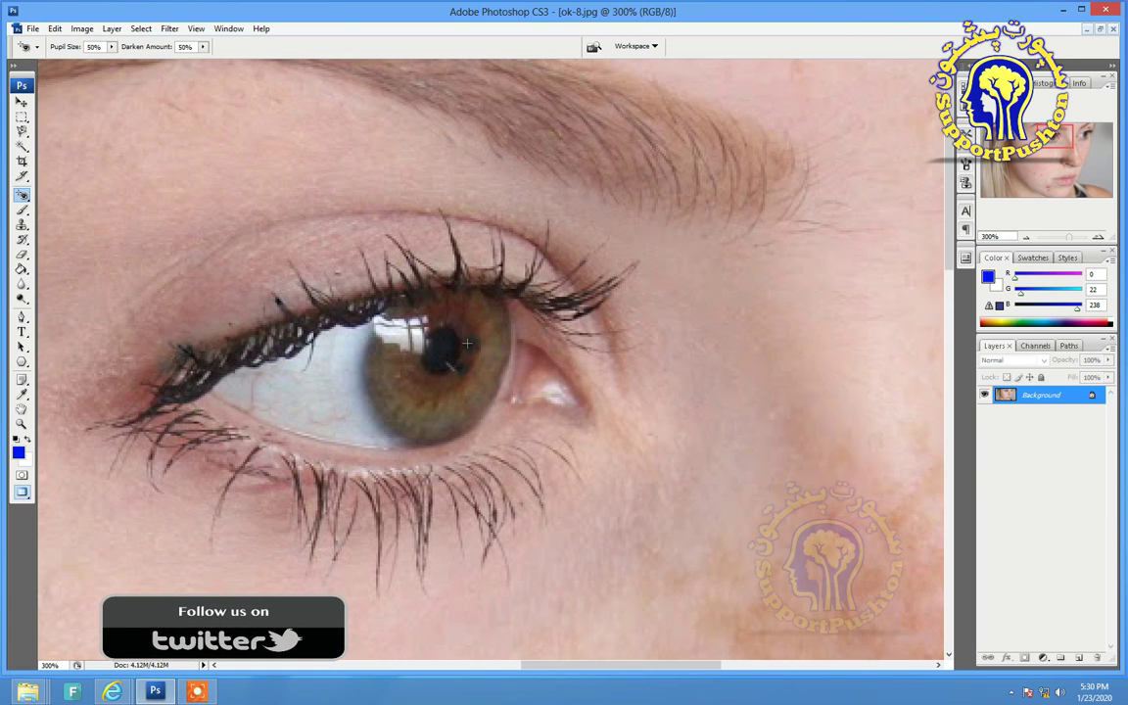
pyautogui.click(459, 329)
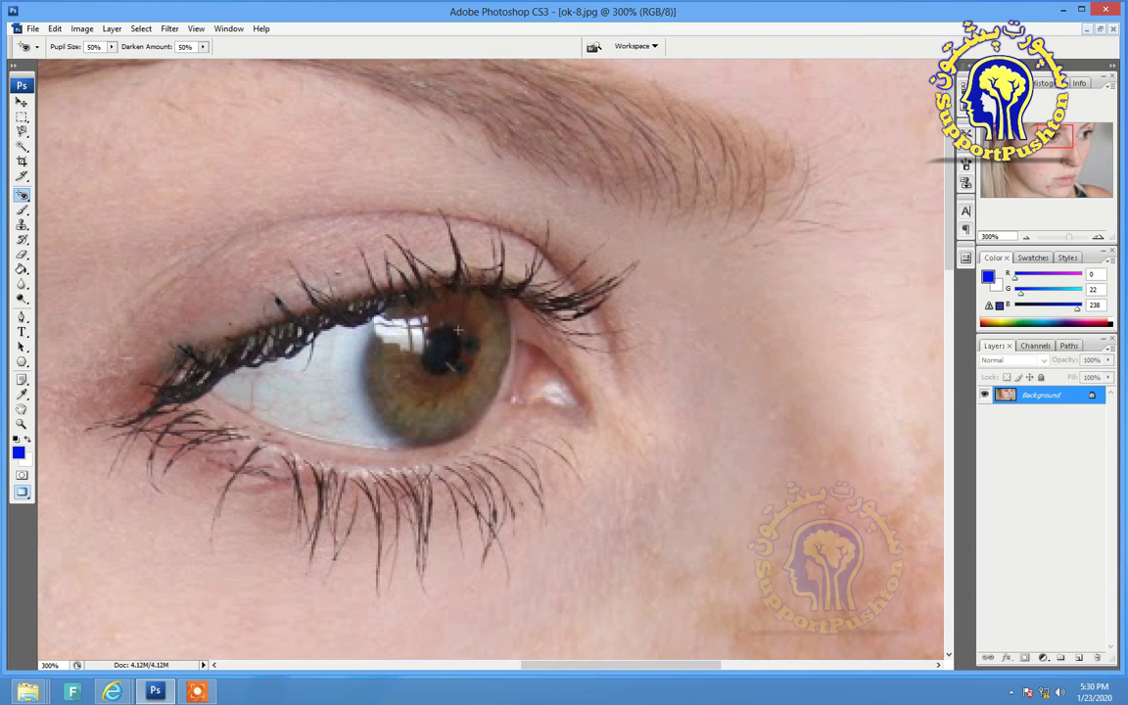
pyautogui.click(440, 336)
pyautogui.click(451, 357)
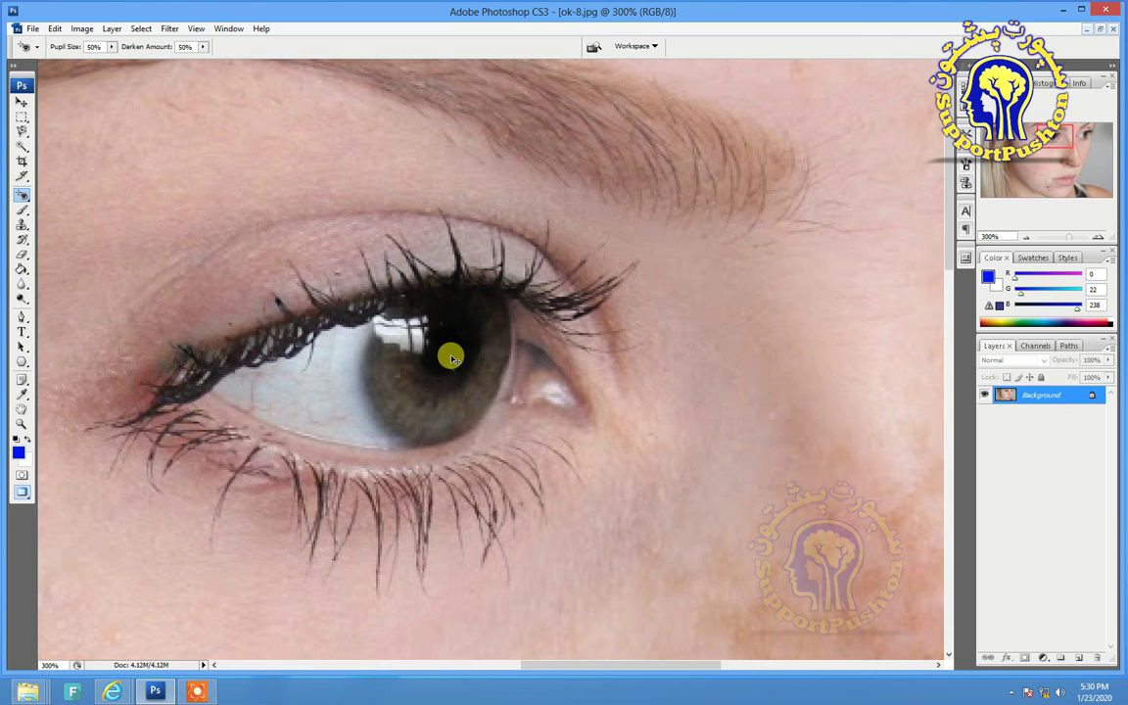
# - Undo the Red Eye corrections and the earlier mole patches, and return the photo to 100% view
pyautogui.hotkey('ctrl', 'z')
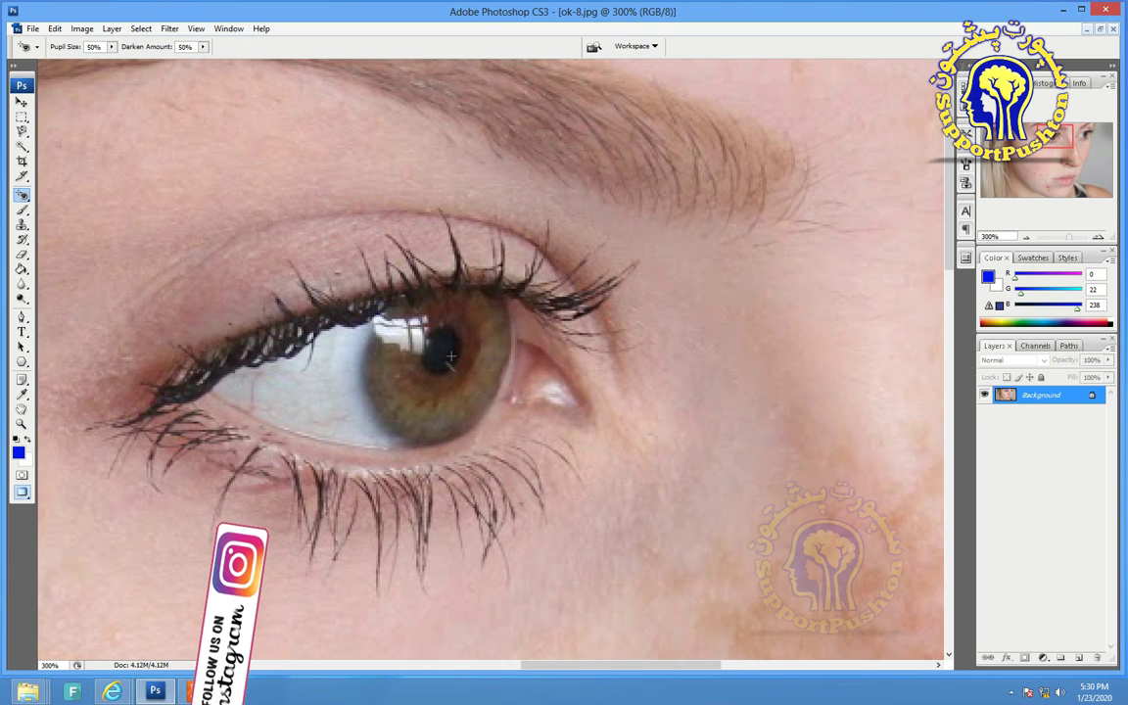
pyautogui.click(451, 357)
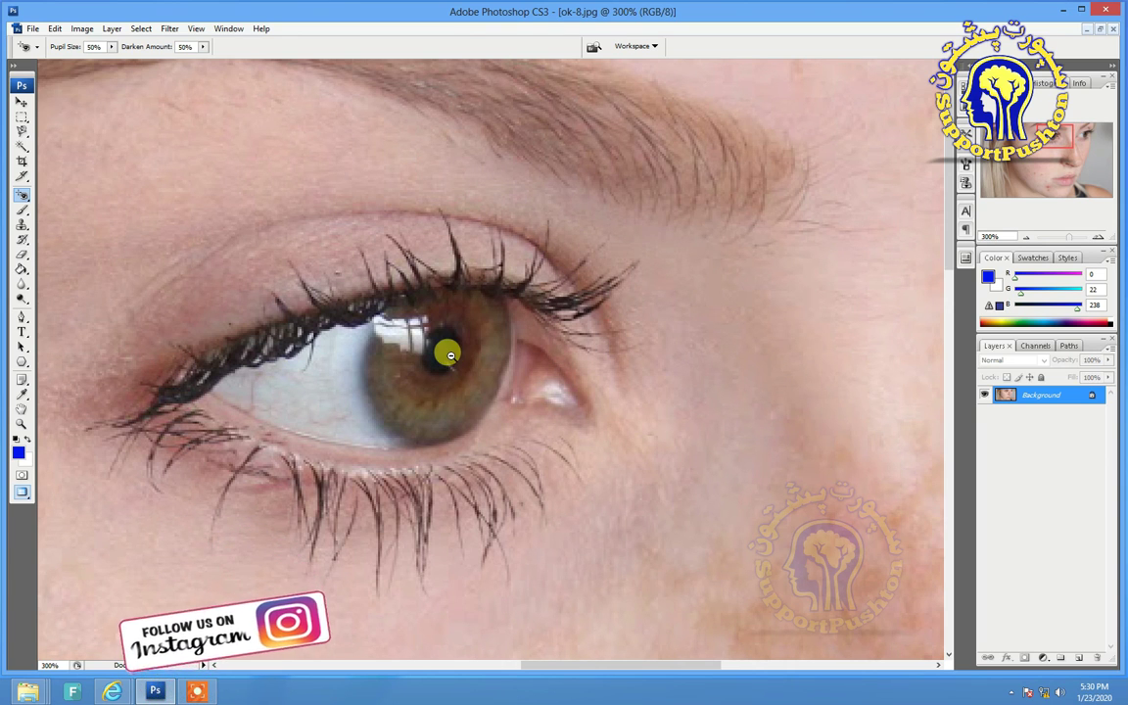
pyautogui.hotkey('ctrl', 'alt', '0')
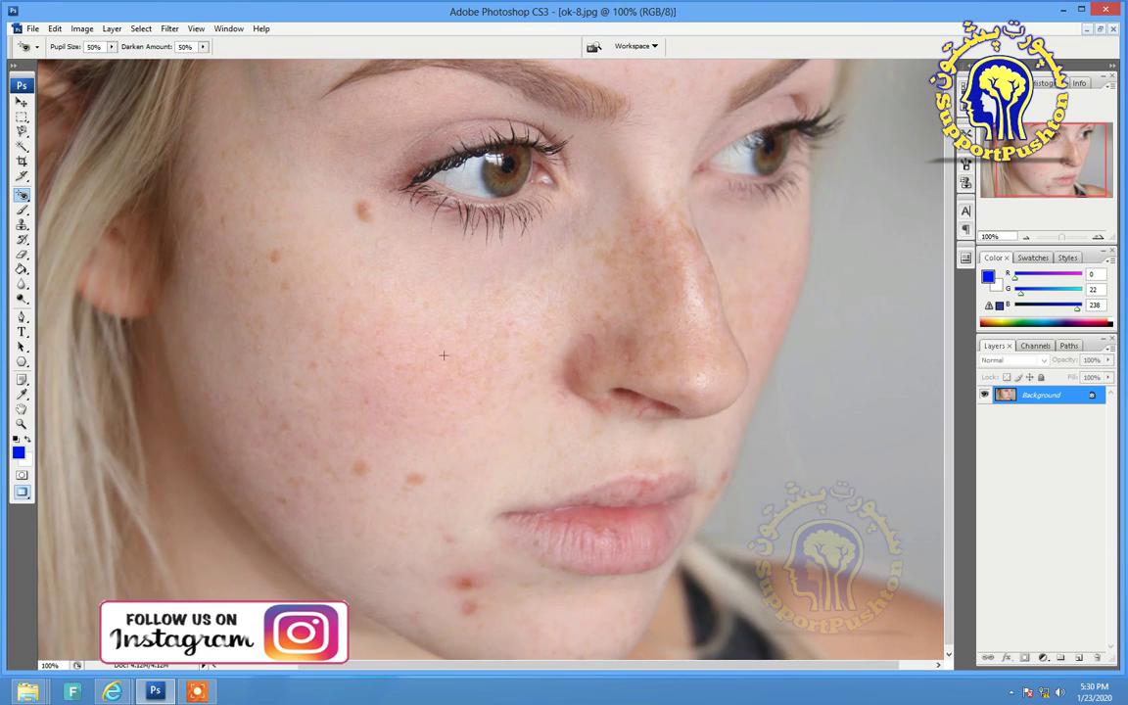